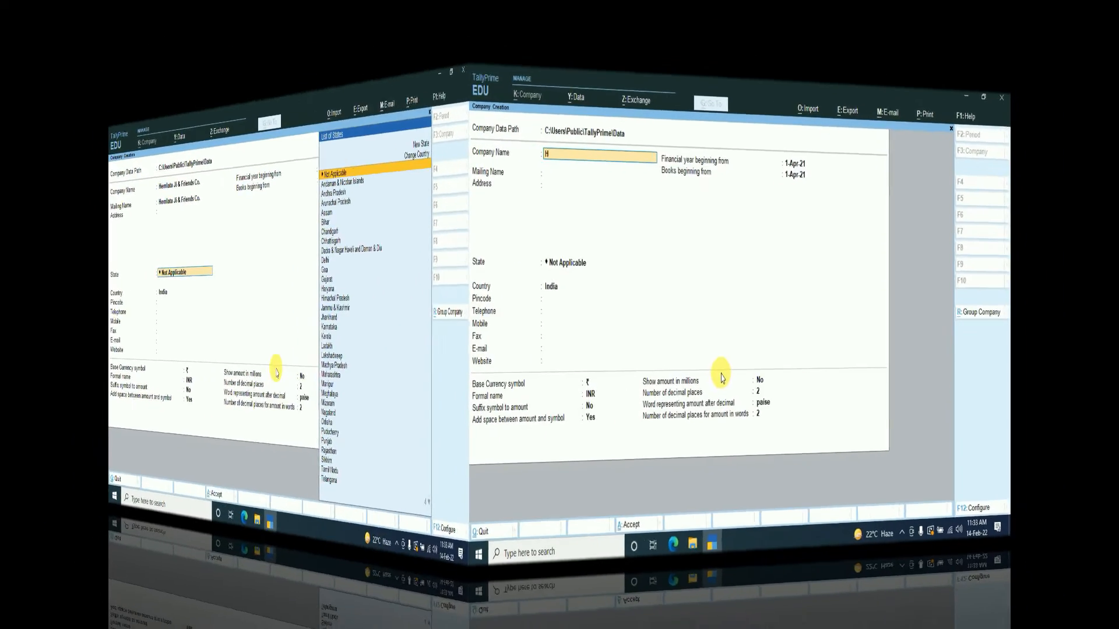
Save the new company, disabling Maintain Inventory and Goods and Services Tax (GST) in its features.
key(ctrl+a)
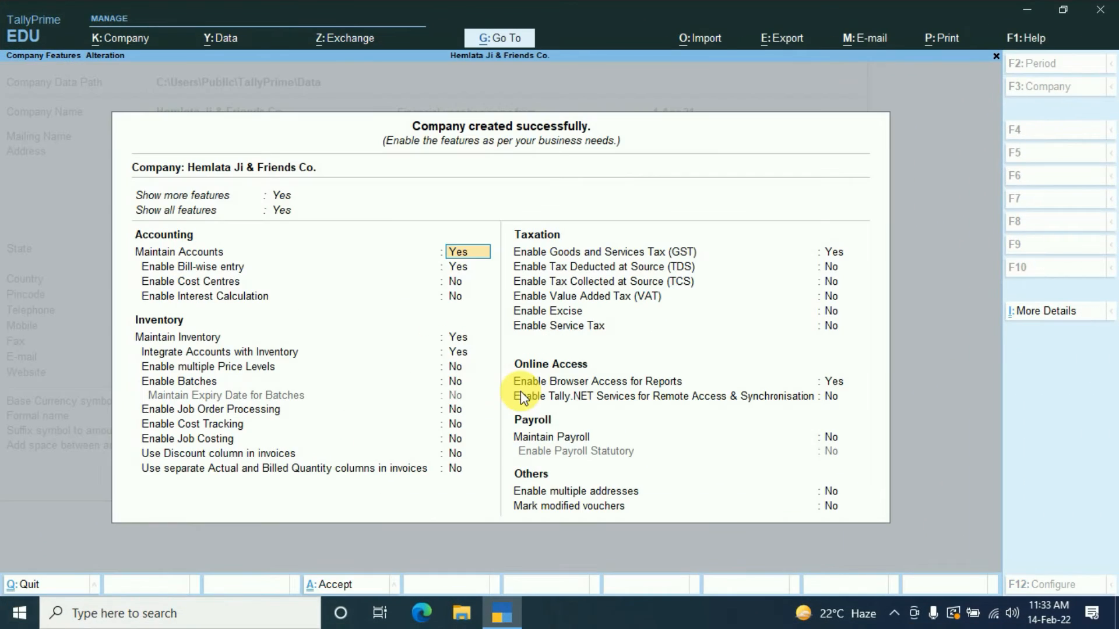
key(Return)
key(Return)
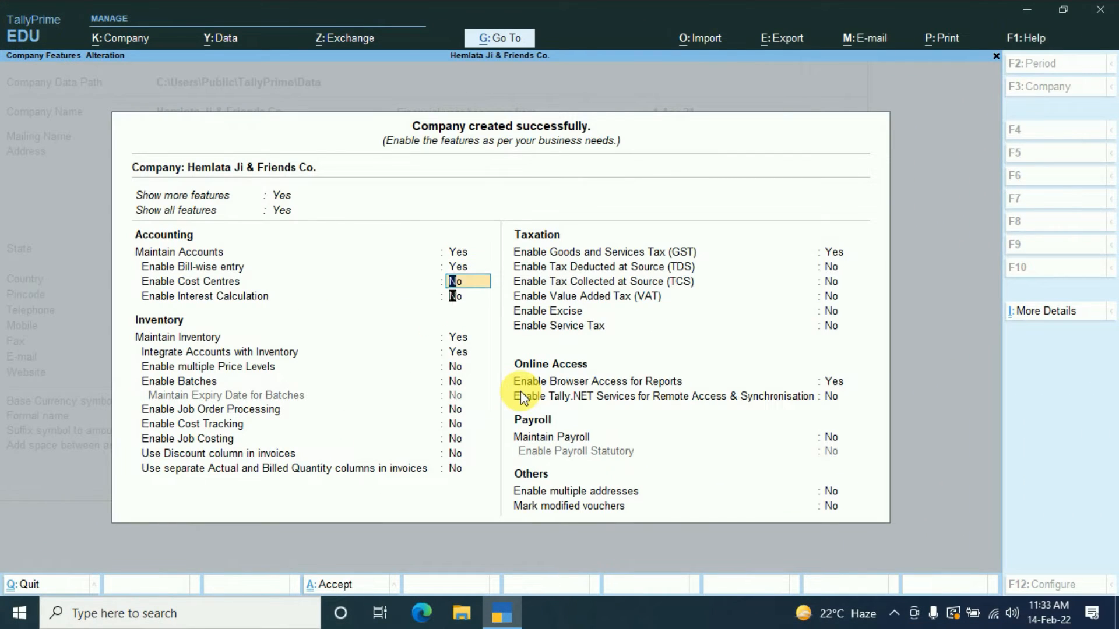
key(Return)
key(Return)
key(n)
key(Return)
key(n)
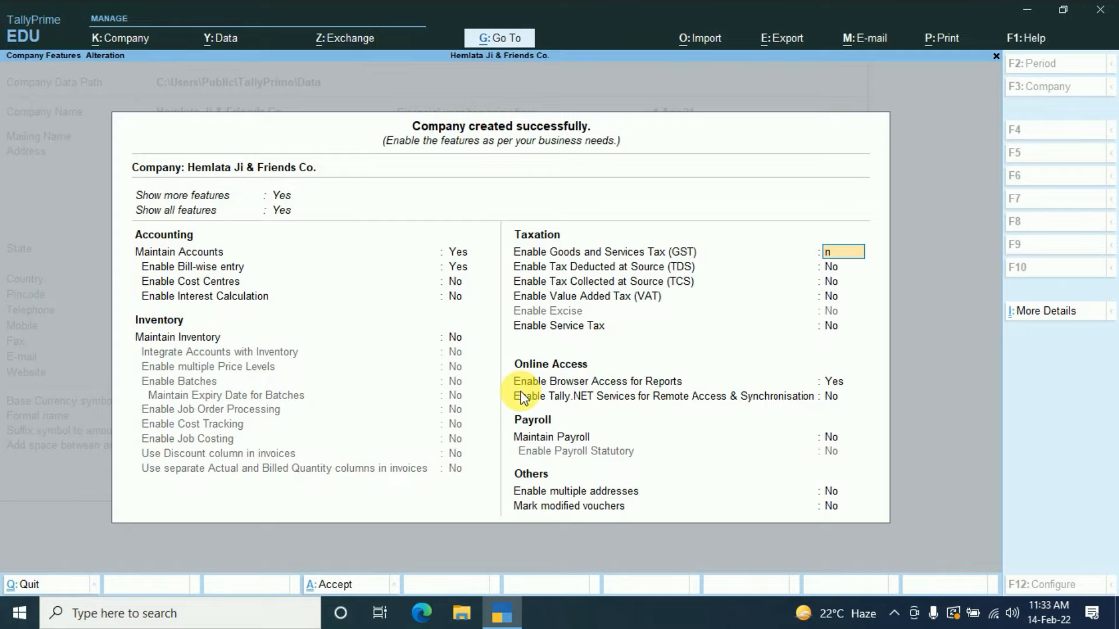
key(Return)
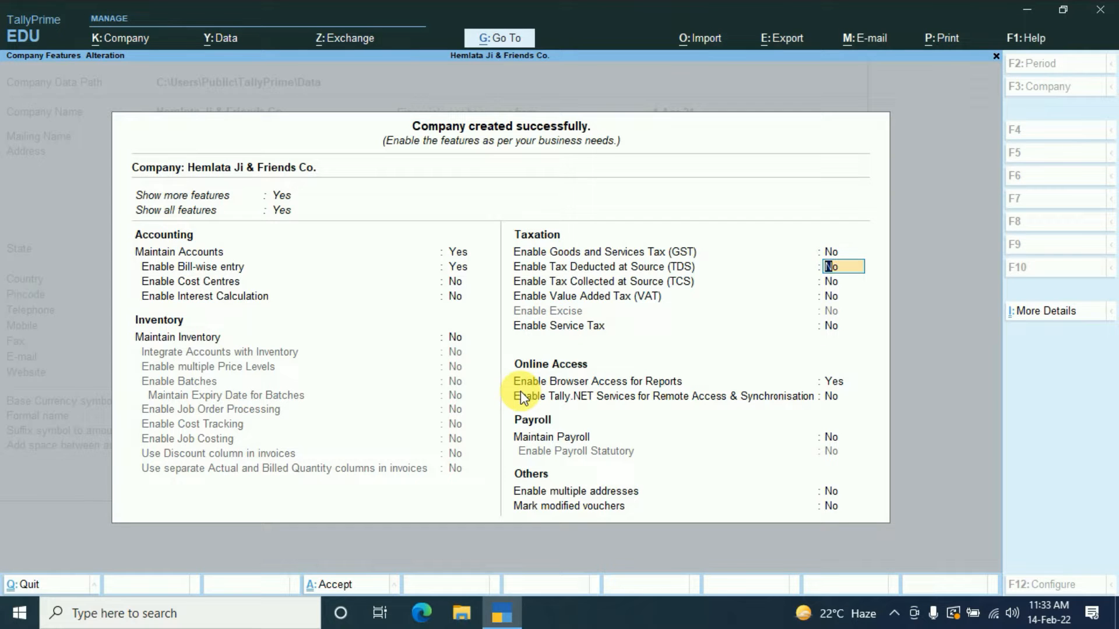
key(ctrl+a)
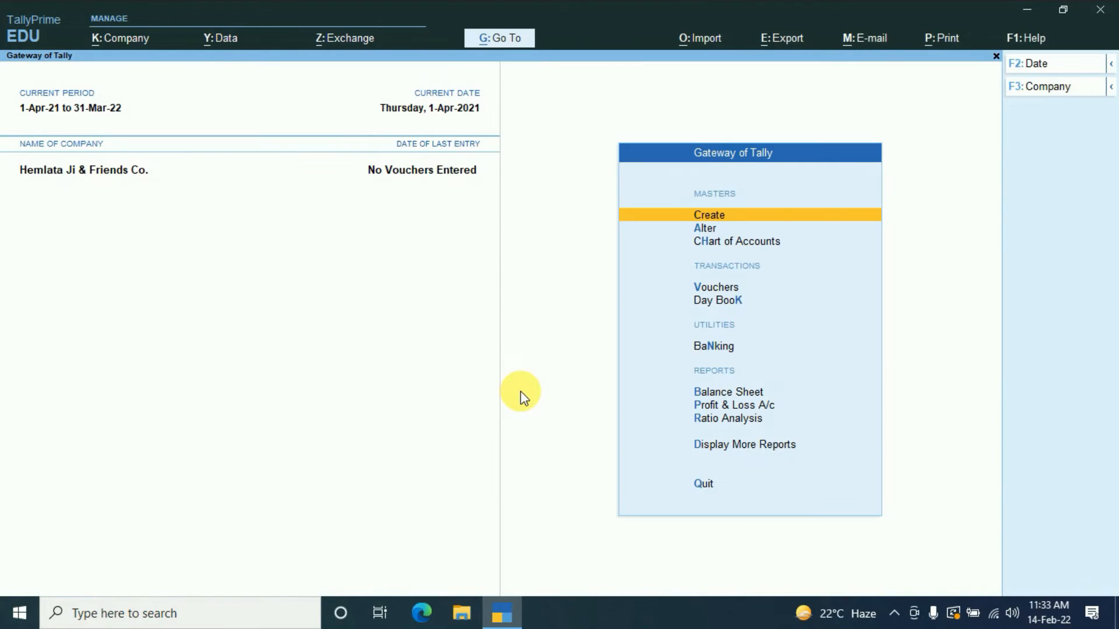
Start a new ledger named Loan A/c and place it under the Loans (Liability) group.
key(Return)
key(Down)
key(Return)
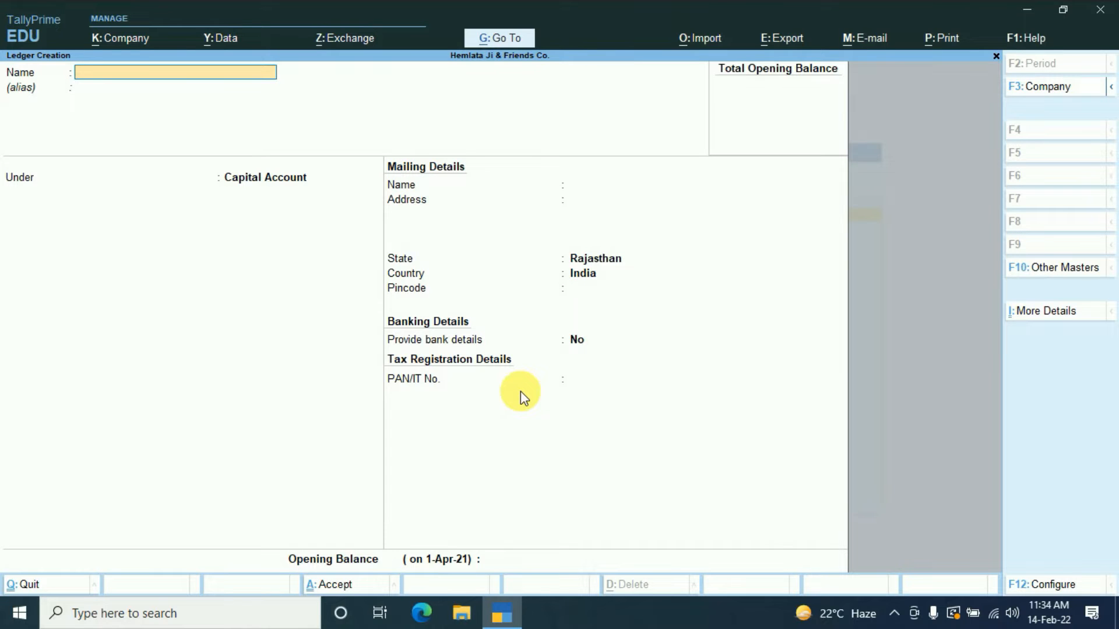
text(Loan a/c)
key(Return)
key(Return)
text(L)
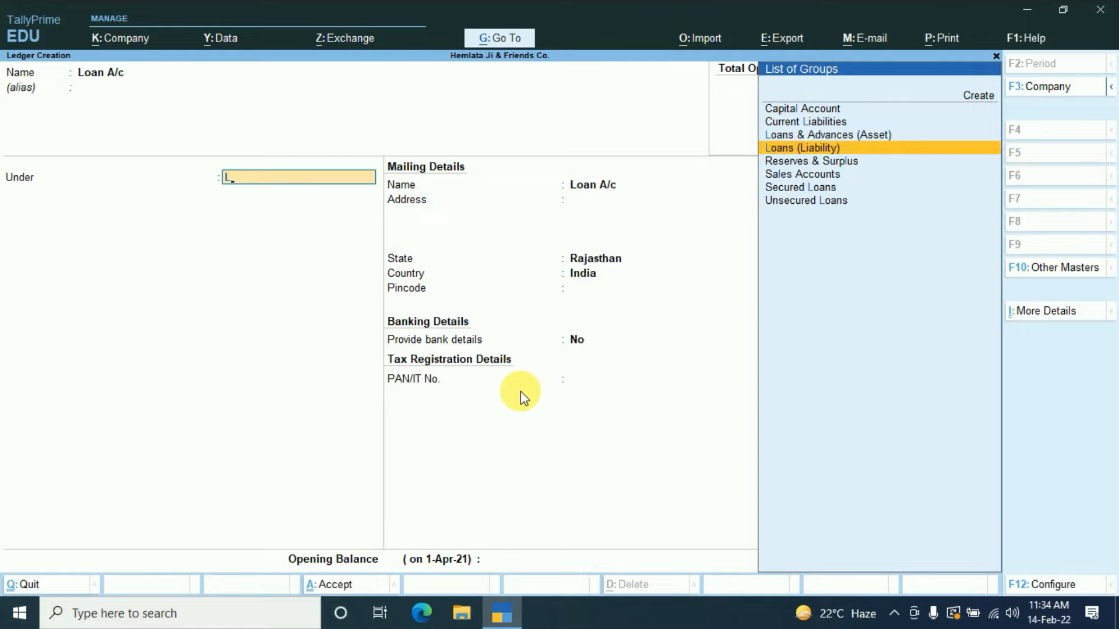
key(Return)
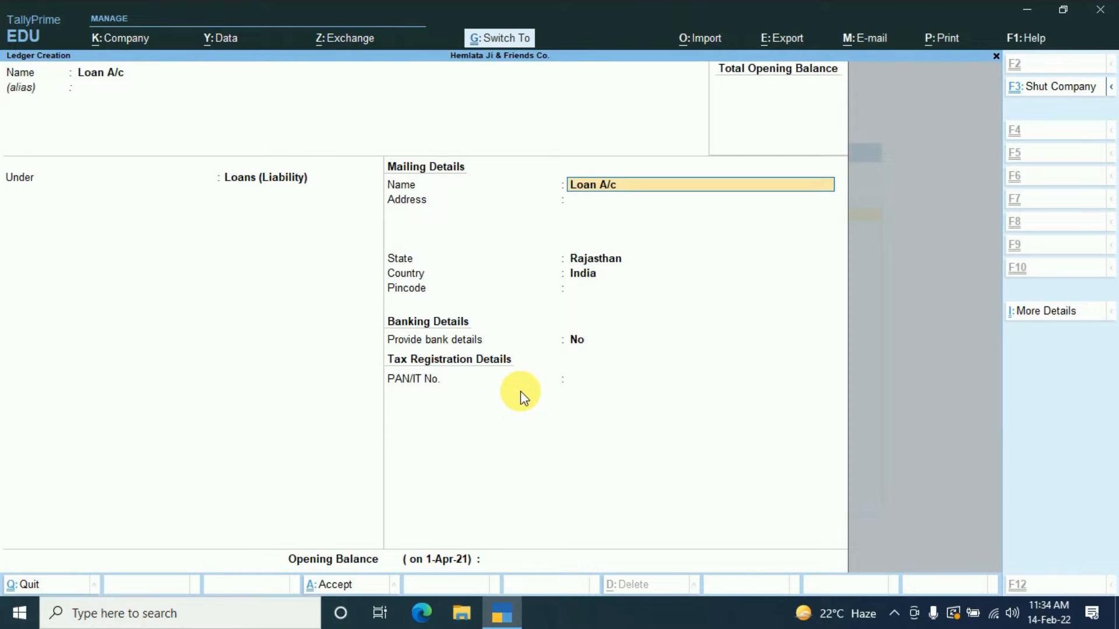
Rename the loan ledger being created as SBI Loan A/c and save it.
key(BackSpace)
key(BackSpace)
key(BackSpace)
text(S)
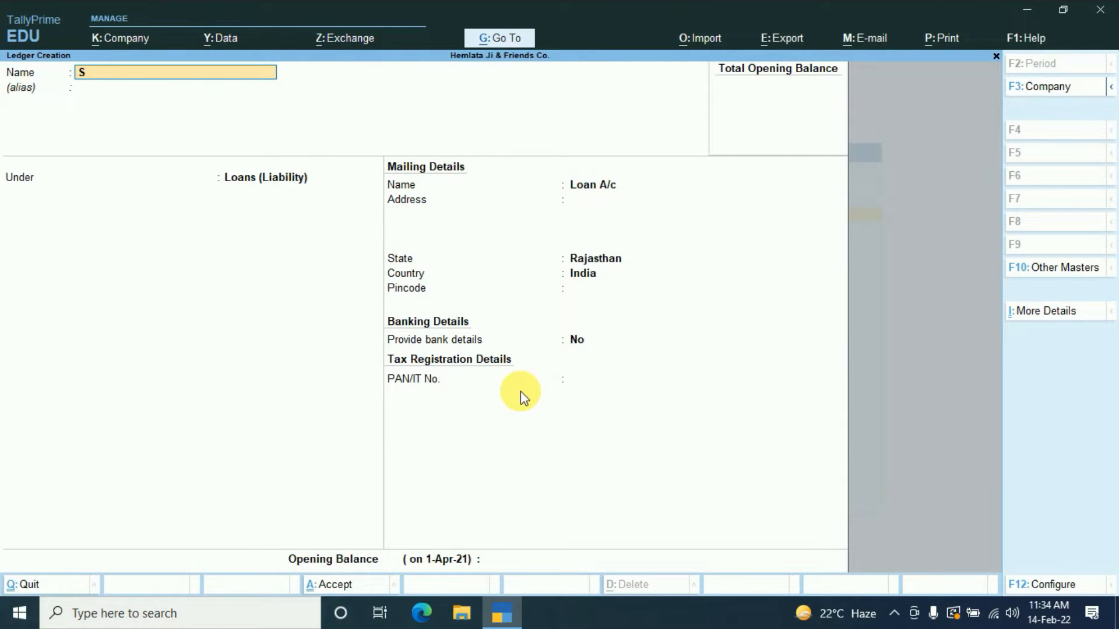
text(BI Lopan)
key(Left)
key(Left)
key(BackSpace)
key(Delete)
key(Delete)
text(an A/c)
key(Return)
key(Return)
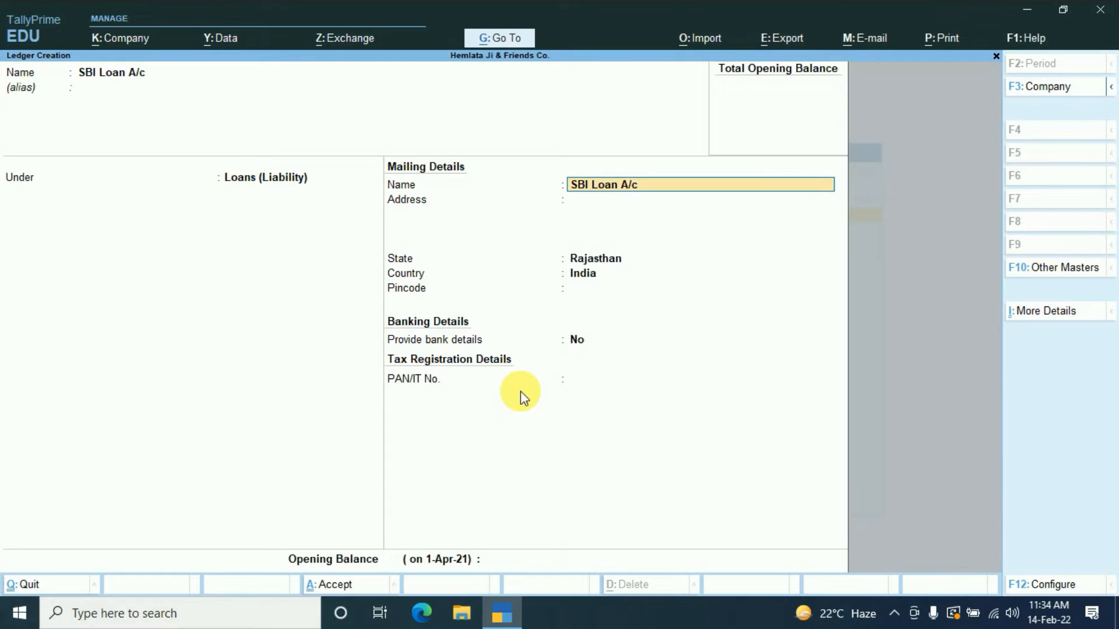
key(ctrl+a)
Create a ledger named SBI Bank A/c under the Bank Accounts group and save it.
text(SBI Bank a)
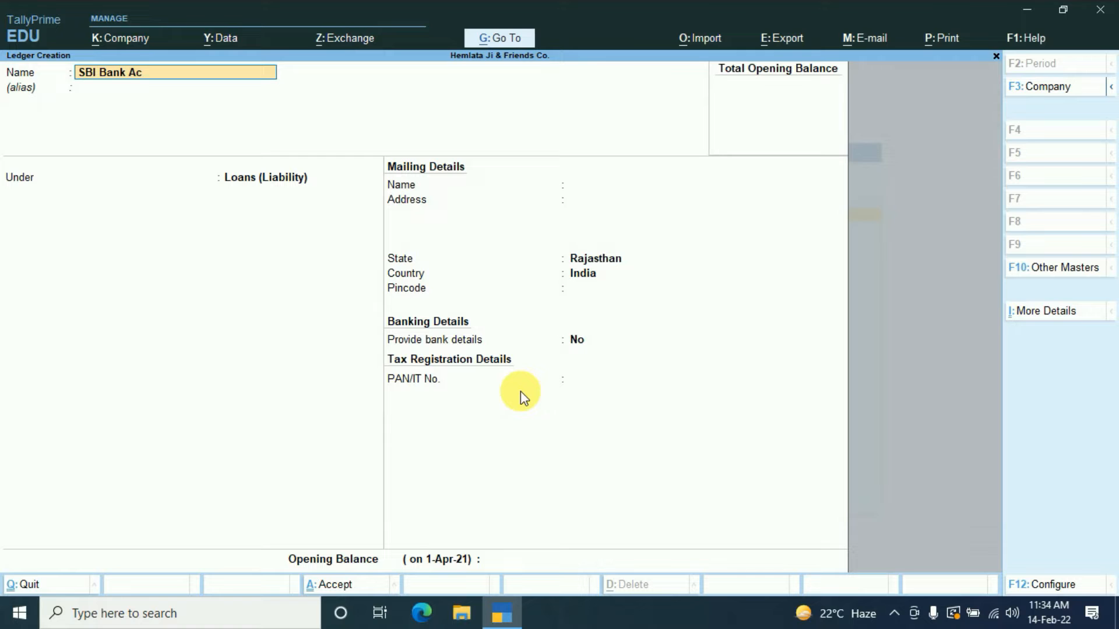
text(/c)
key(Return)
key(Return)
text(B)
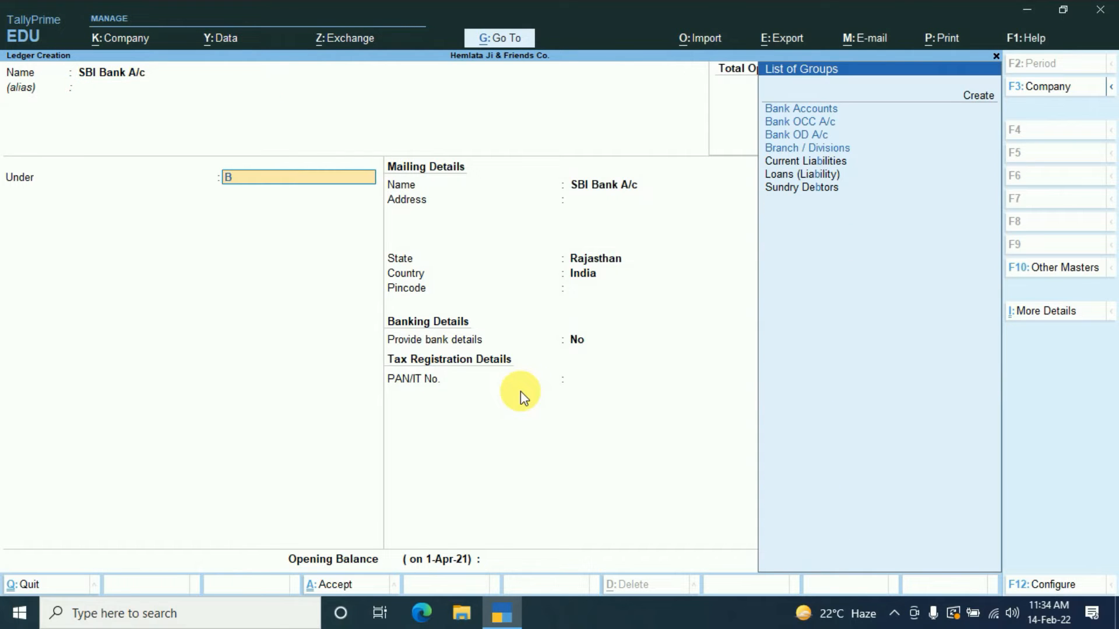
key(Return)
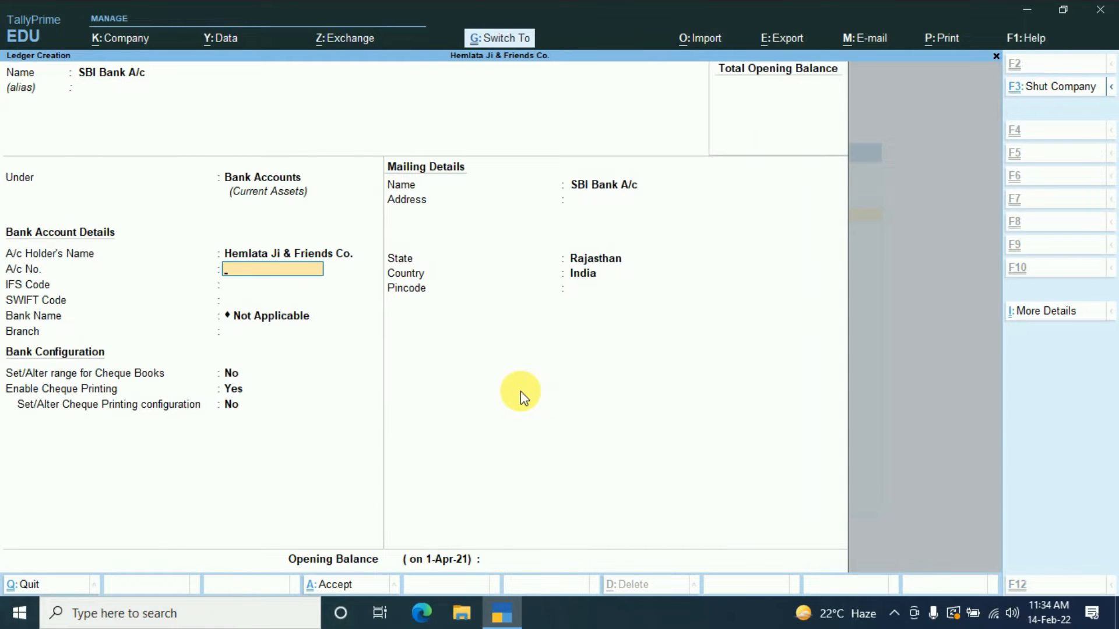
key(ctrl+a)
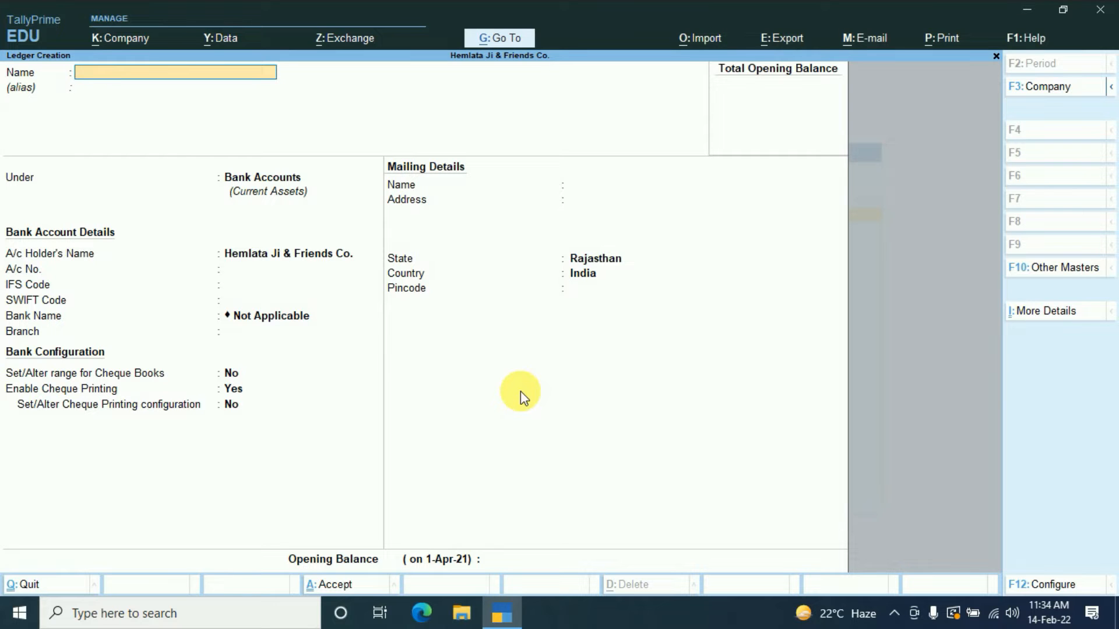
Create a ledger named Salary A/c under Expenses (Indirect), save it and leave ledger creation.
text(Salary A/c)
key(Return)
key(Return)
text(E)
key(Down)
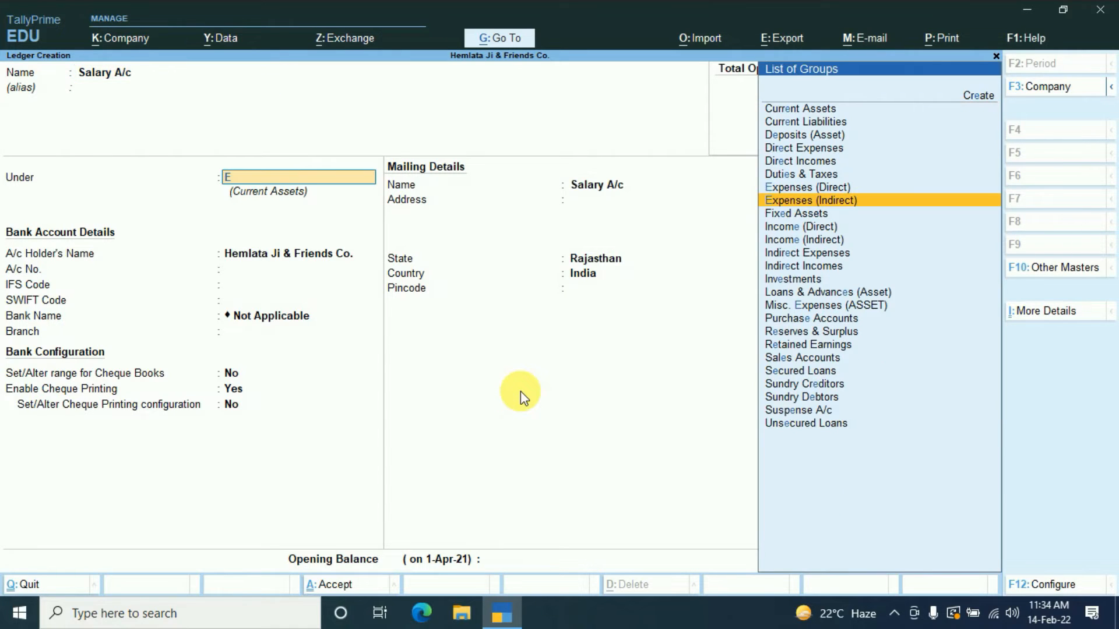
key(Return)
key(ctrl+a)
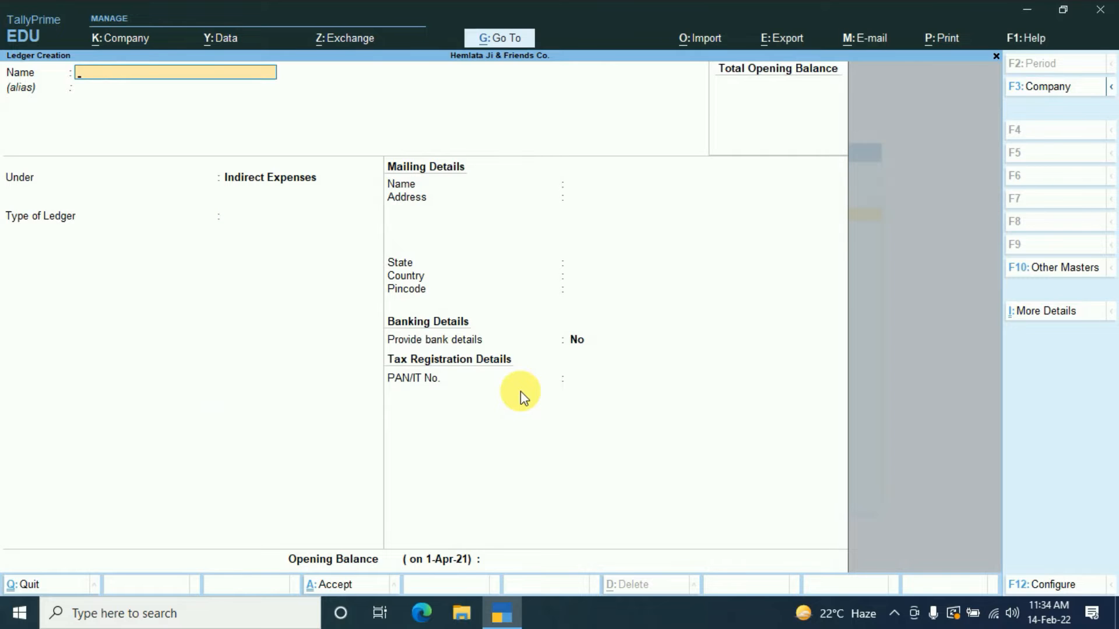
key(Escape)
key(y)
key(Escape)
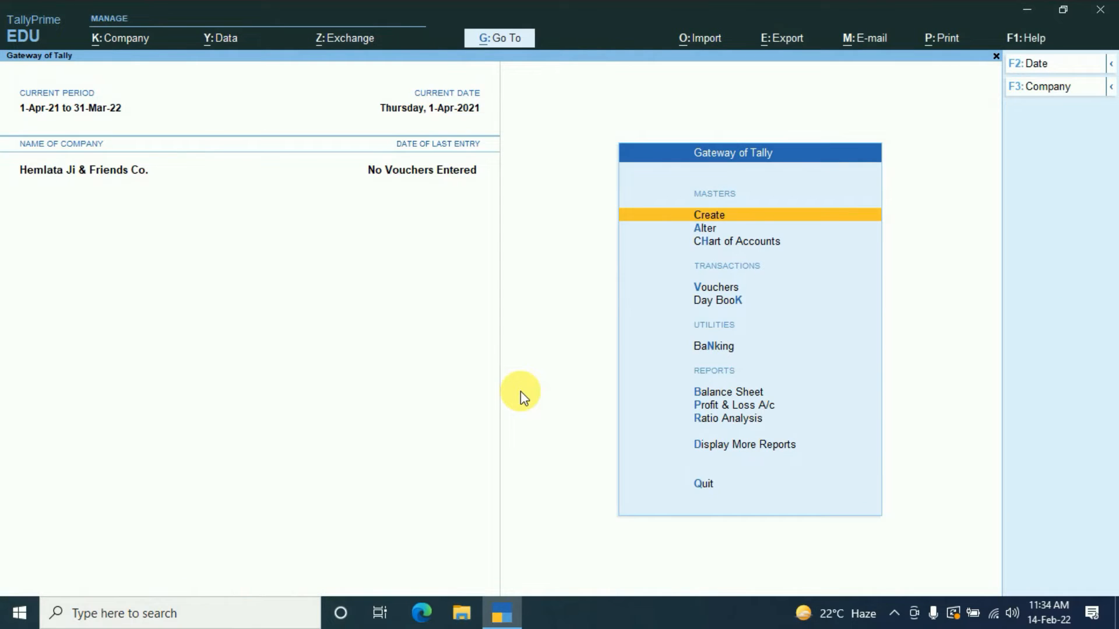
Open voucher entry and configure it to use Cr/Dr instead of To/By.
key(v)
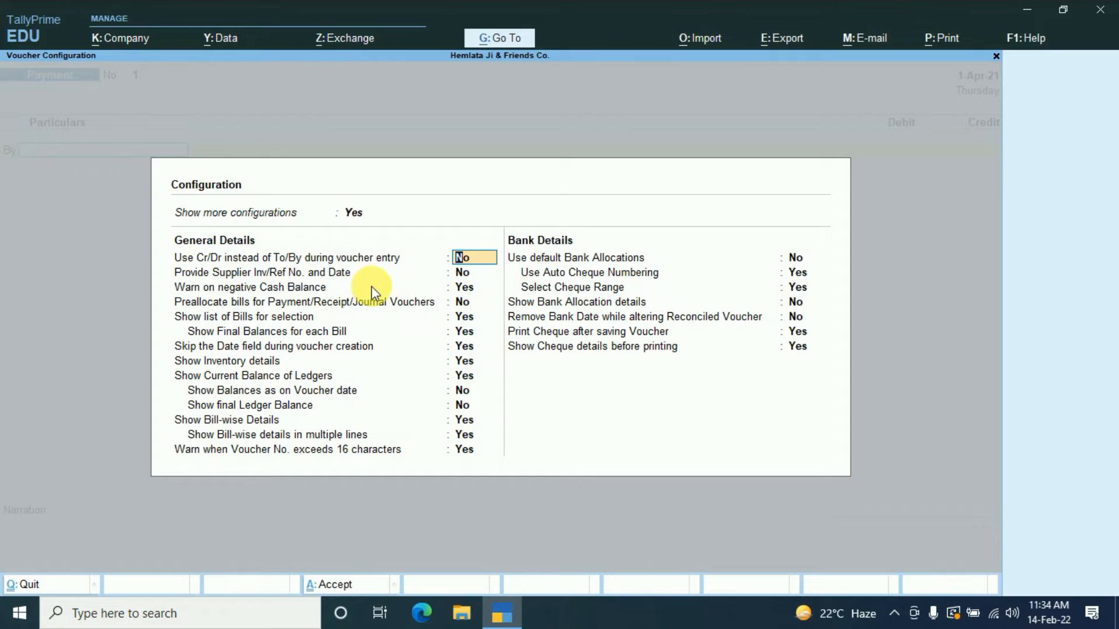
key(Return)
key(ctrl+a)
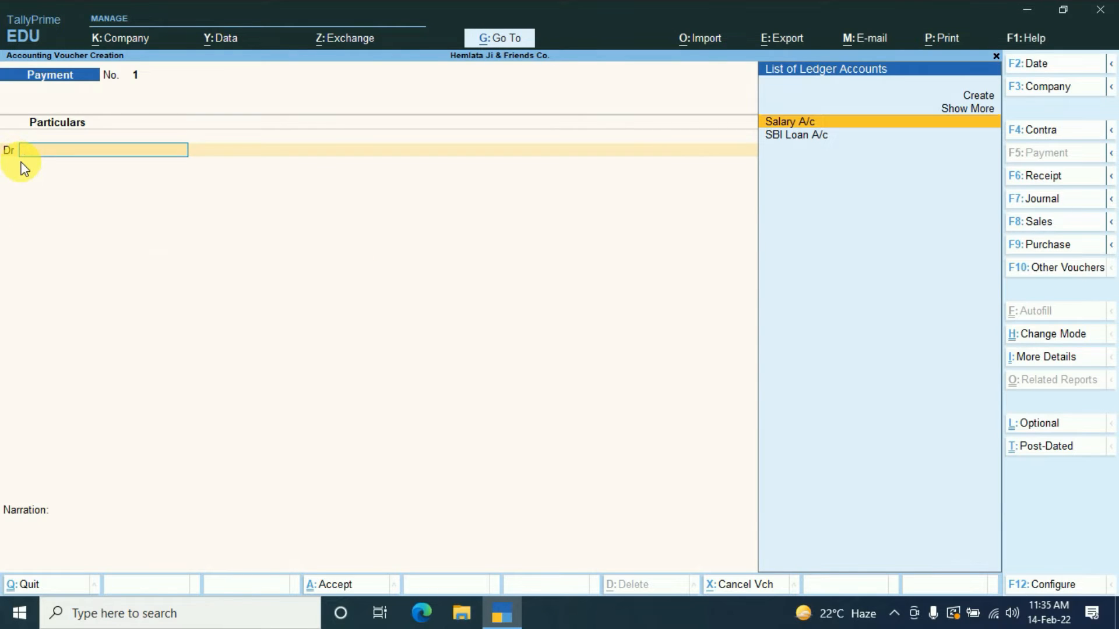
Start a receipt voucher and credit SBI Loan A/c with 20,00,000.
key(F6)
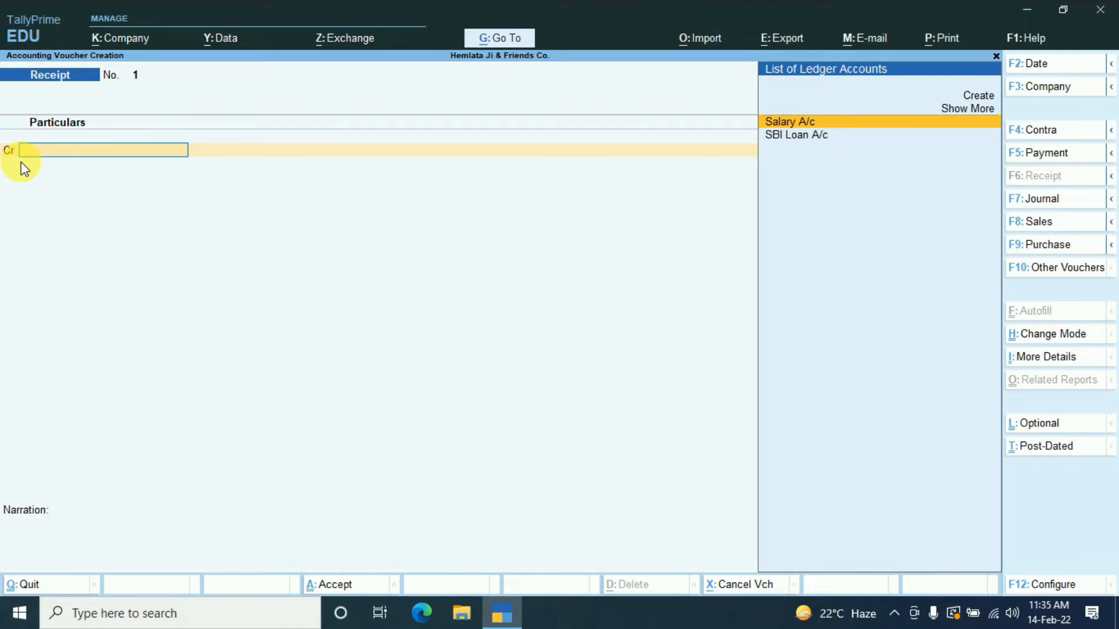
key(Down)
key(Return)
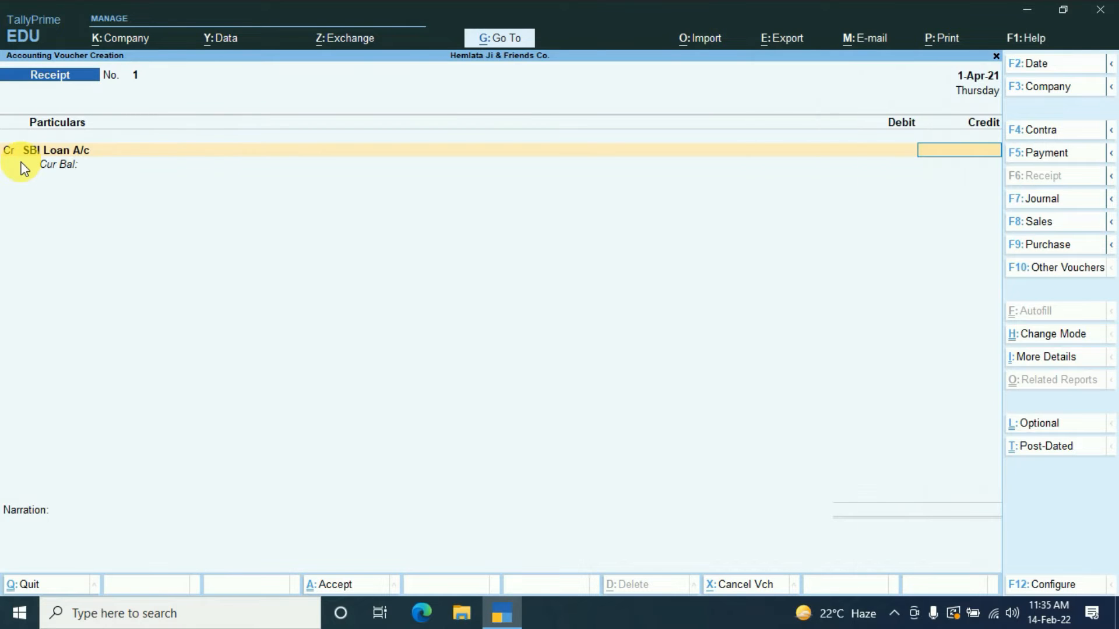
text(2000000)
key(Return)
Debit SBI Bank A/c with 20,00,000, leave the bank allocation details at their defaults and save the receipt voucher.
key(Down)
key(Down)
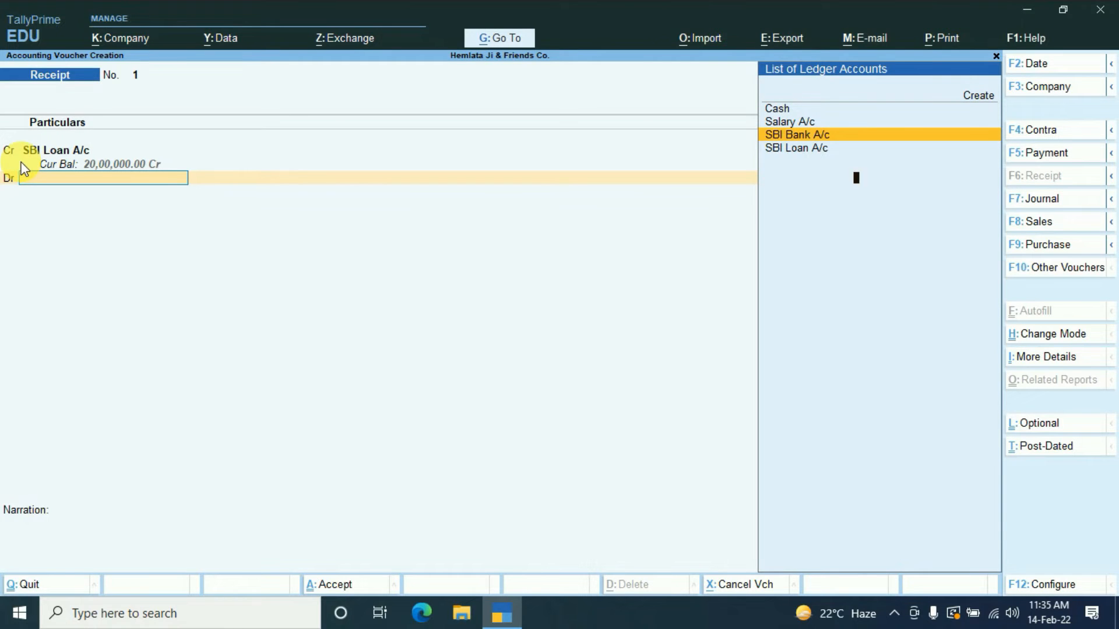
key(Return)
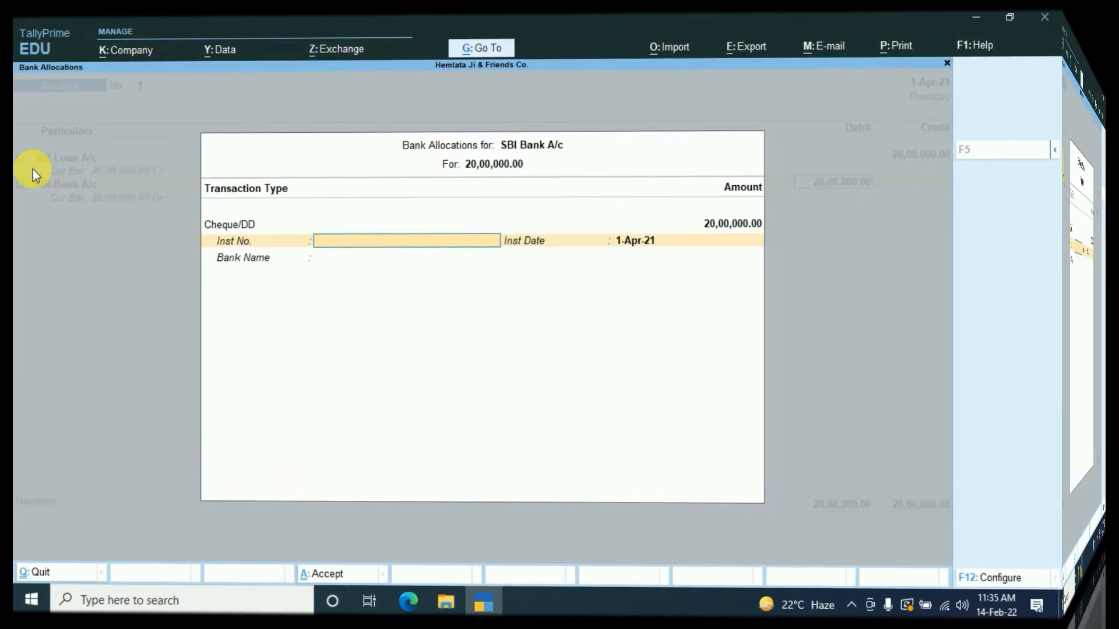
key(Return)
key(Return)
key(Return)
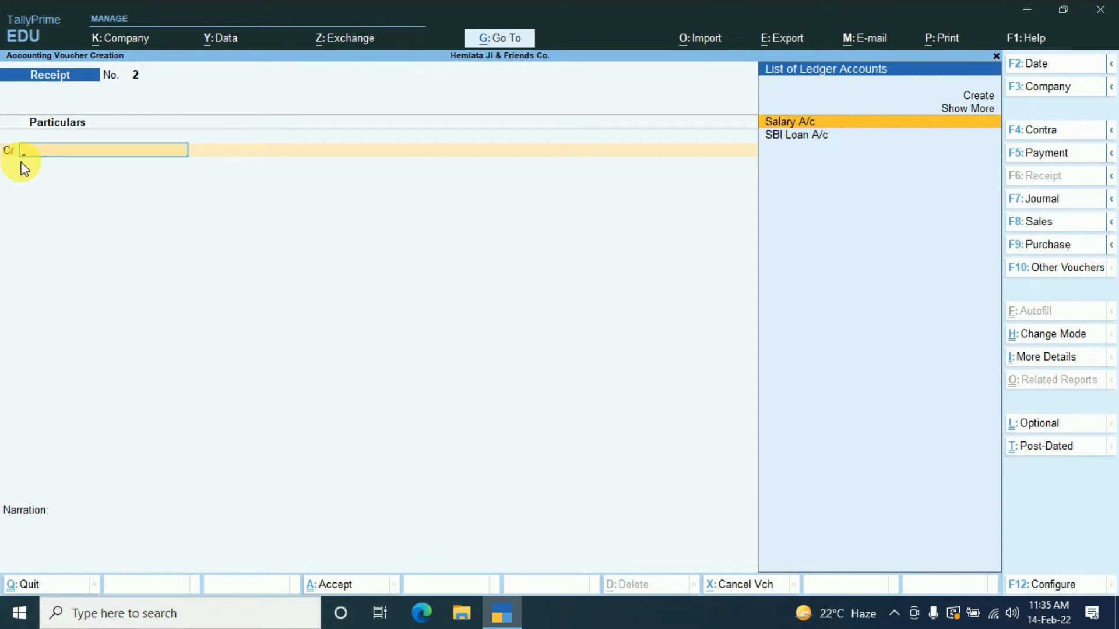
Switch to a payment voucher and set its date to 1-May-21.
key(F5)
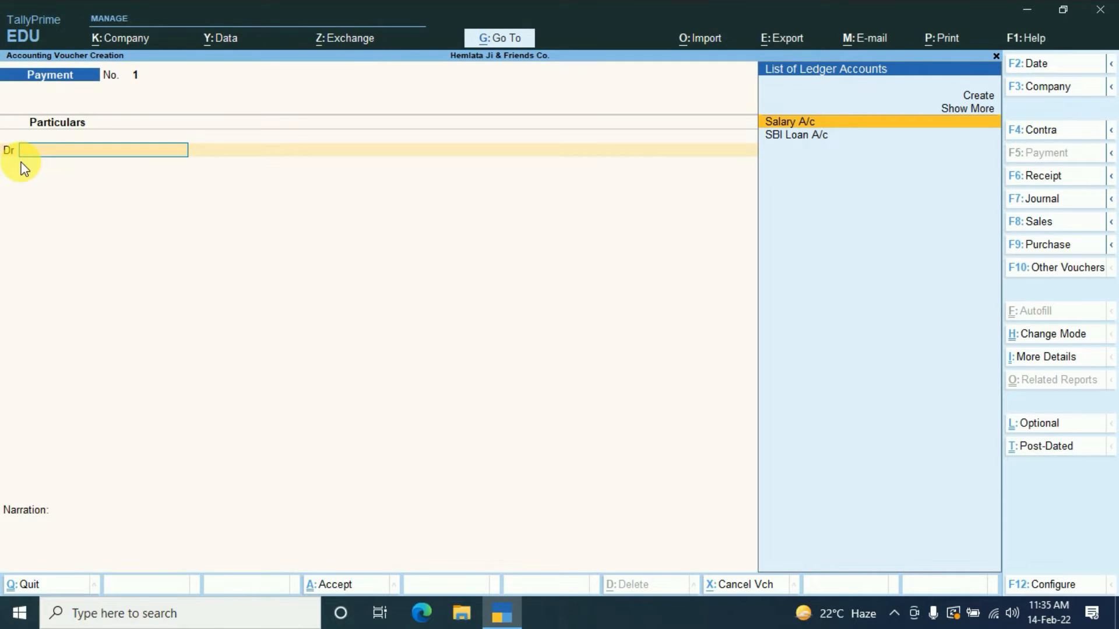
key(F2)
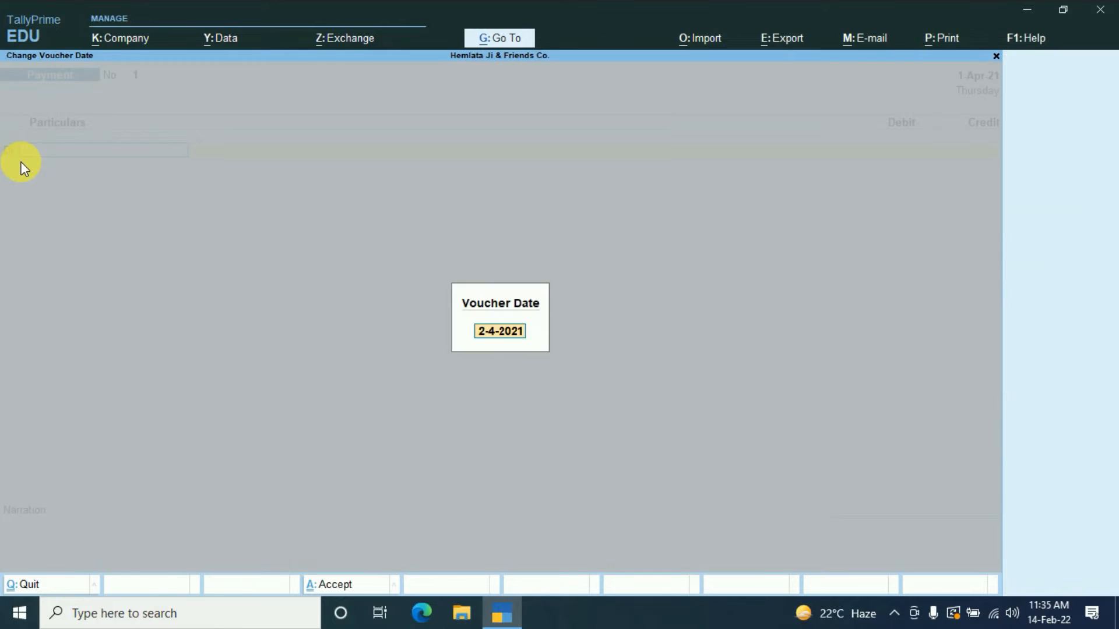
text(1-4)
key(Return)
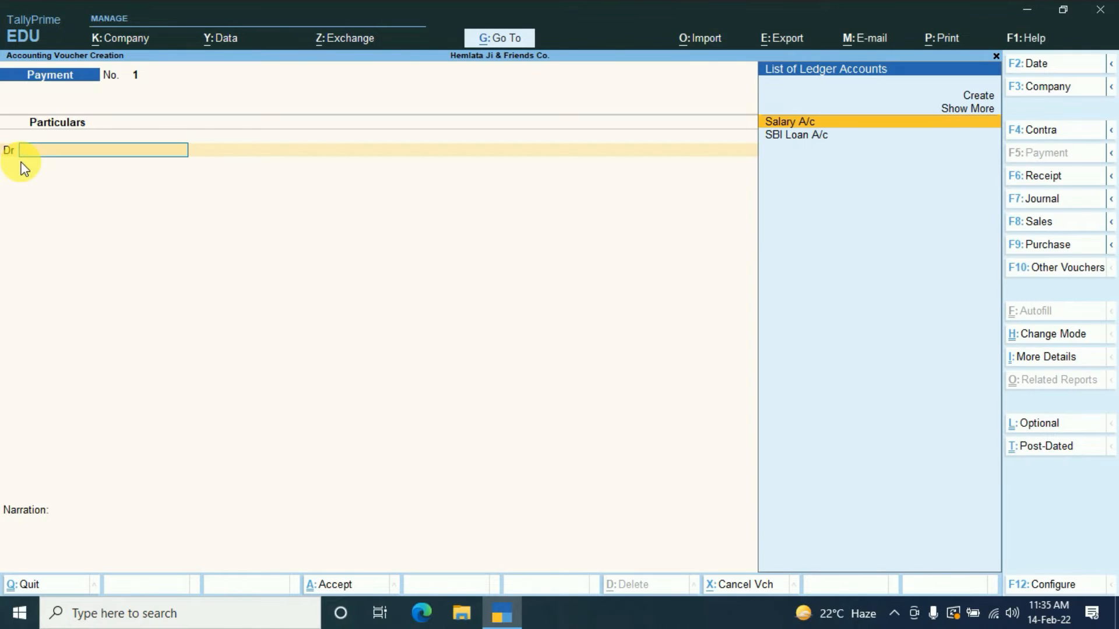
Debit SBI Loan A/c with 20,000 in the payment voucher.
key(Down)
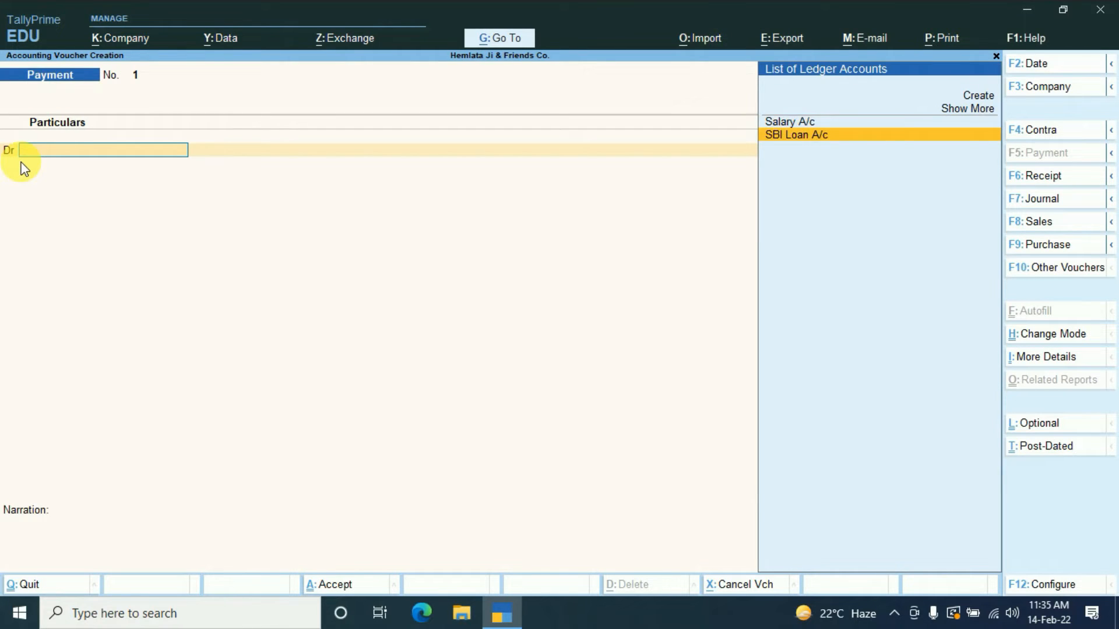
key(Return)
text(20000)
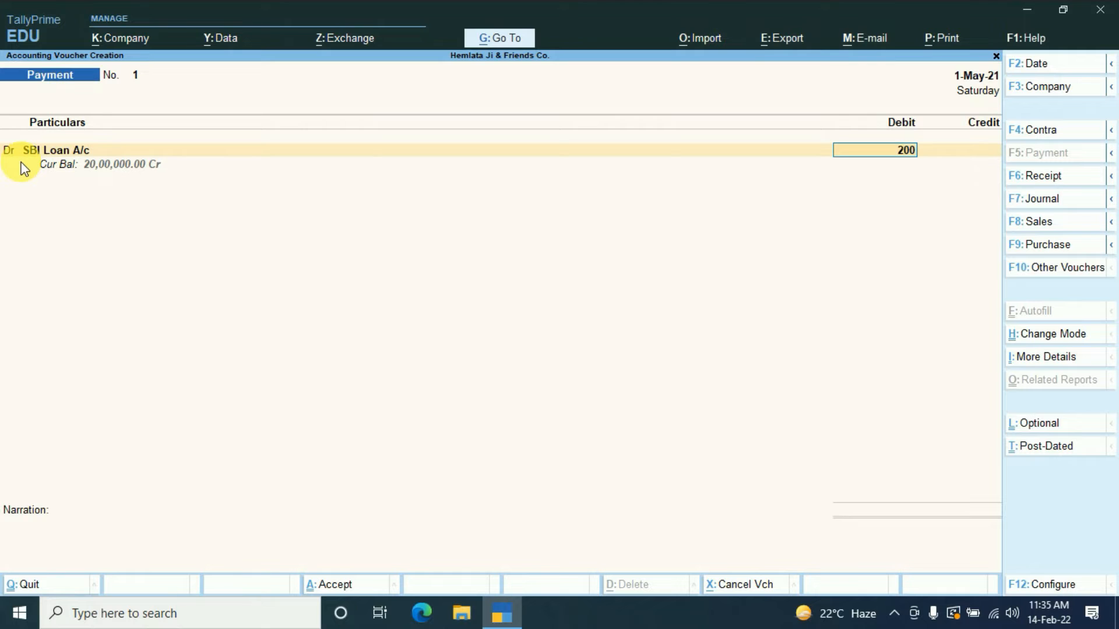
key(Return)
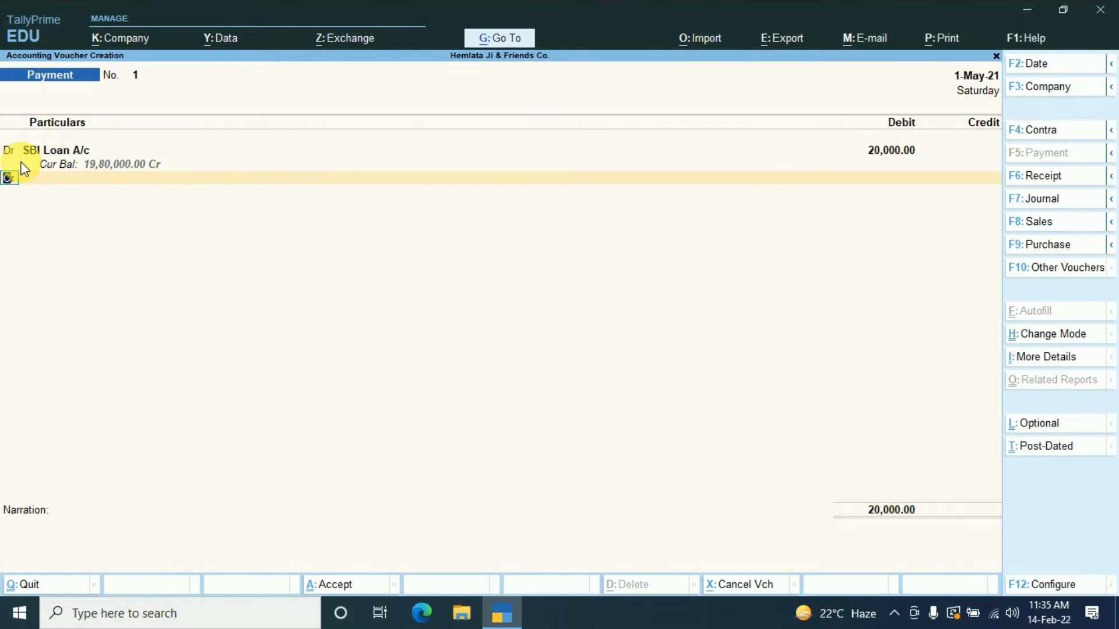
Credit SBI Bank A/c with 20,000, accept the default bank allocation and save the payment voucher without a narration.
key(Return)
key(Down)
key(Down)
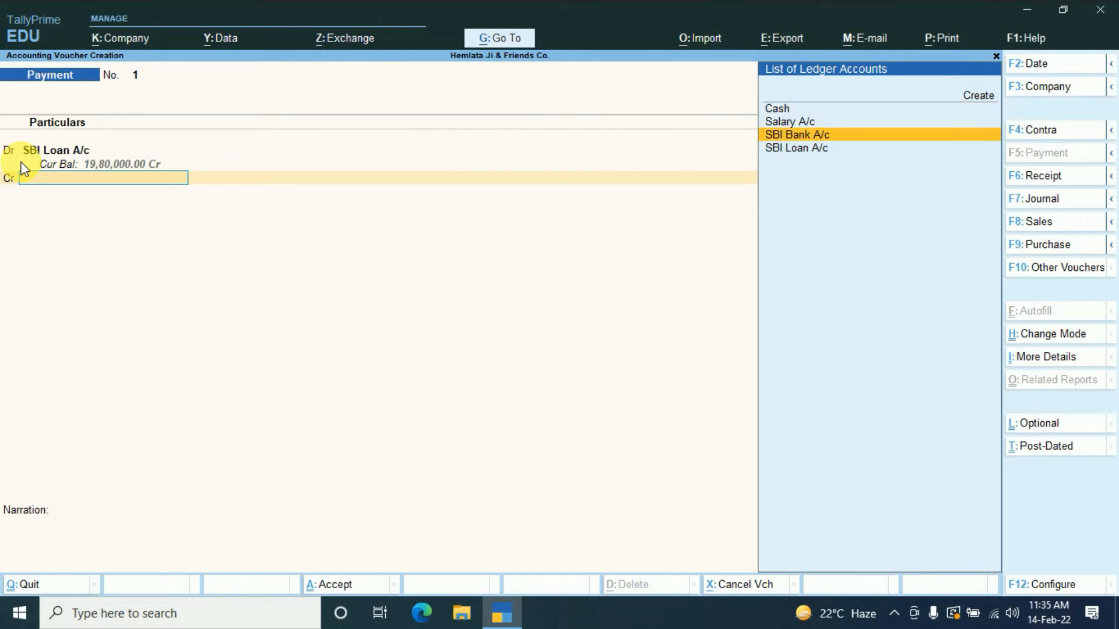
key(Return)
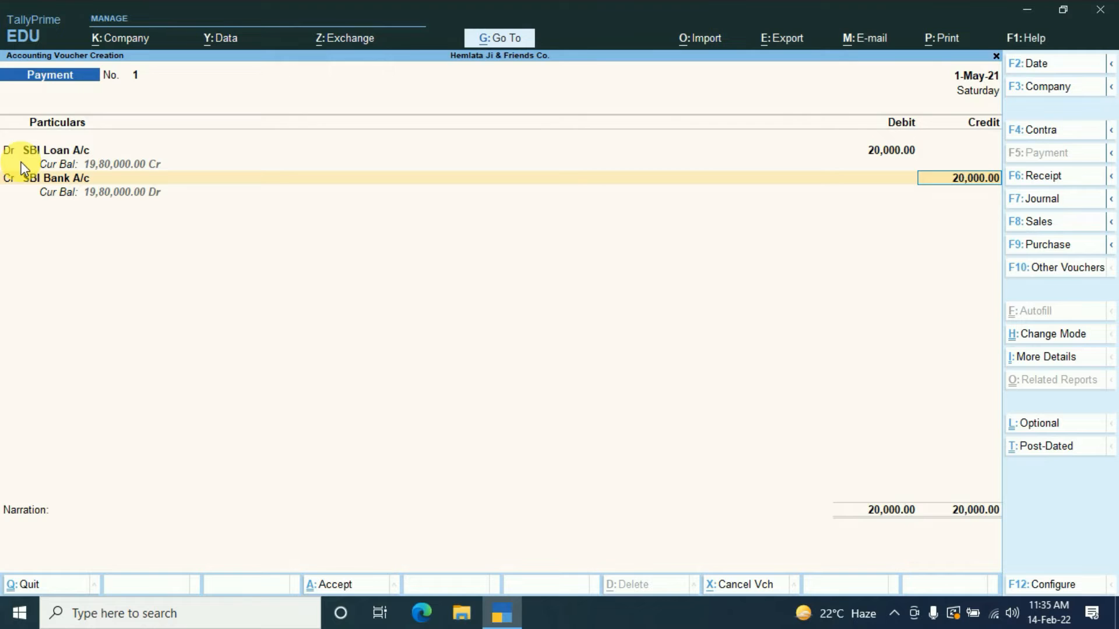
key(Return)
key(Return)
key(Return)
key(Return)
key(Return)
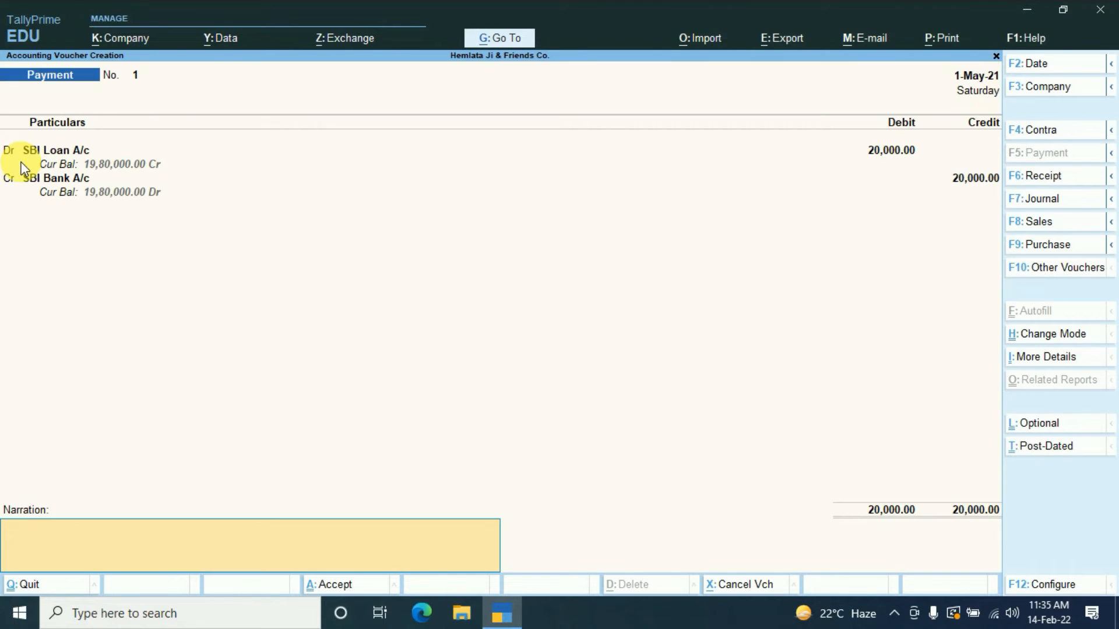
key(Return)
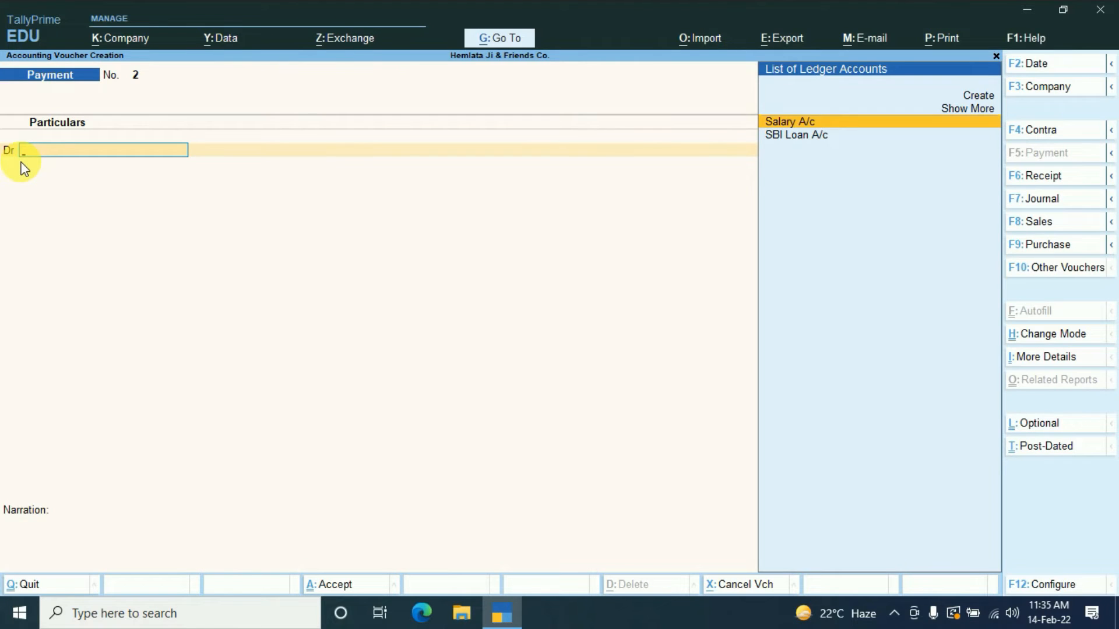
Date the new payment voucher 1-Jun-21 and debit SBI Loan A/c with 20,000.
key(F2)
text(1-)
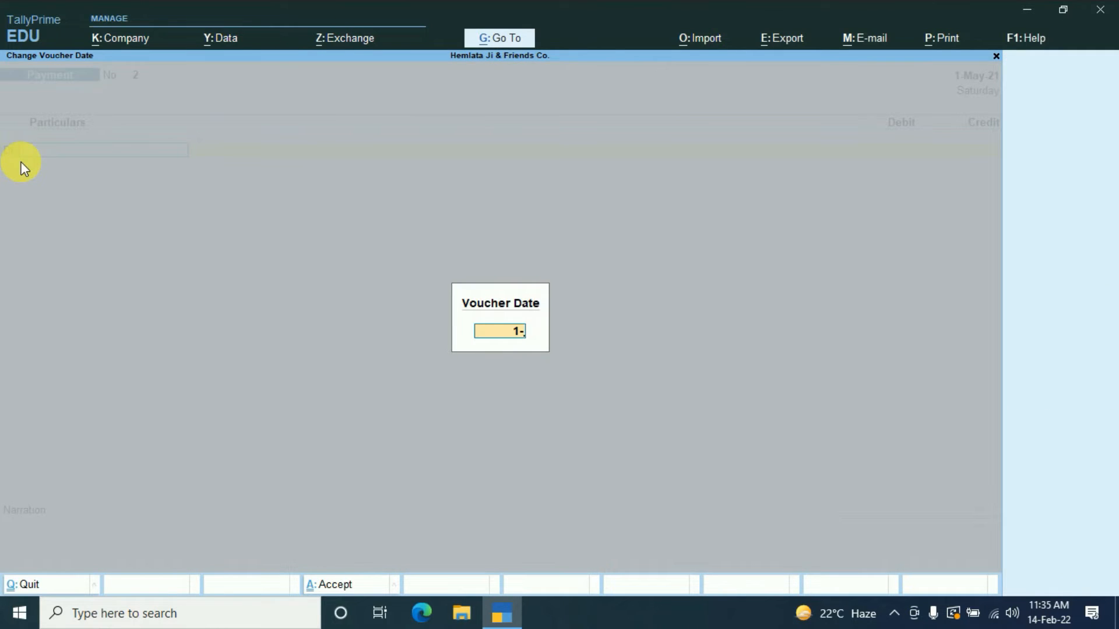
key(Return)
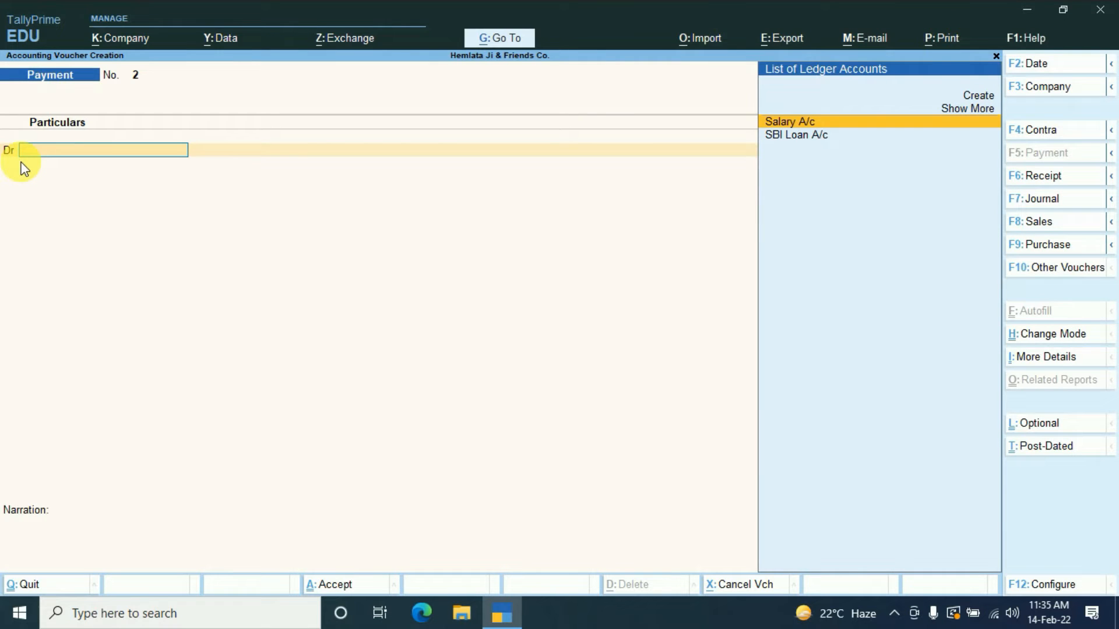
key(Down)
key(Return)
text(20000)
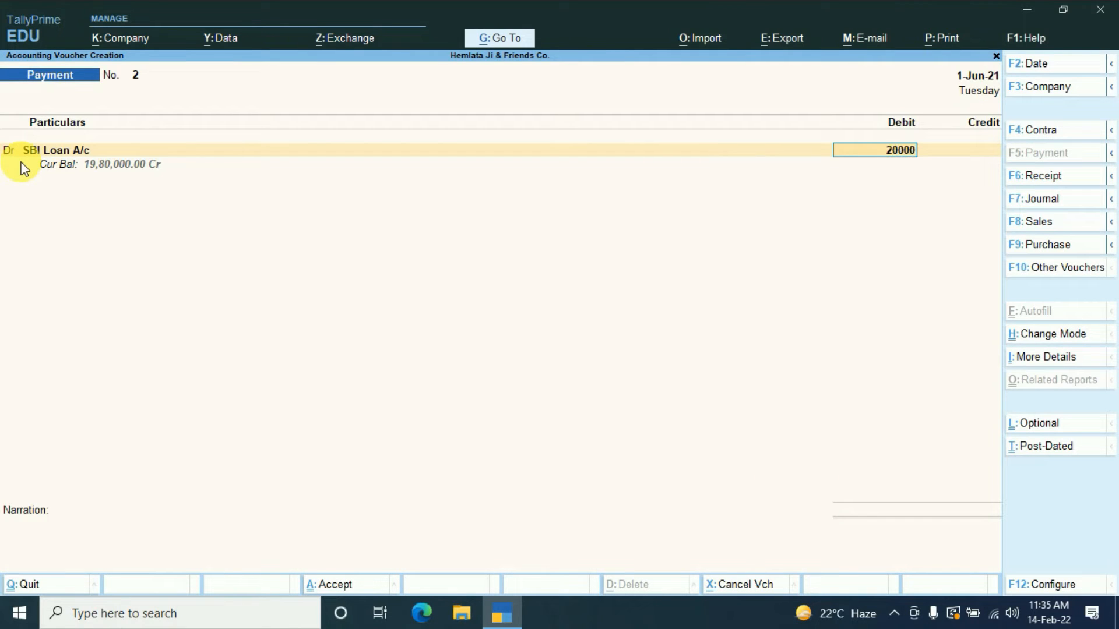
key(Return)
Credit SBI Bank A/c with 20,000, accept the default bank allocation and save the June loan payment.
key(Return)
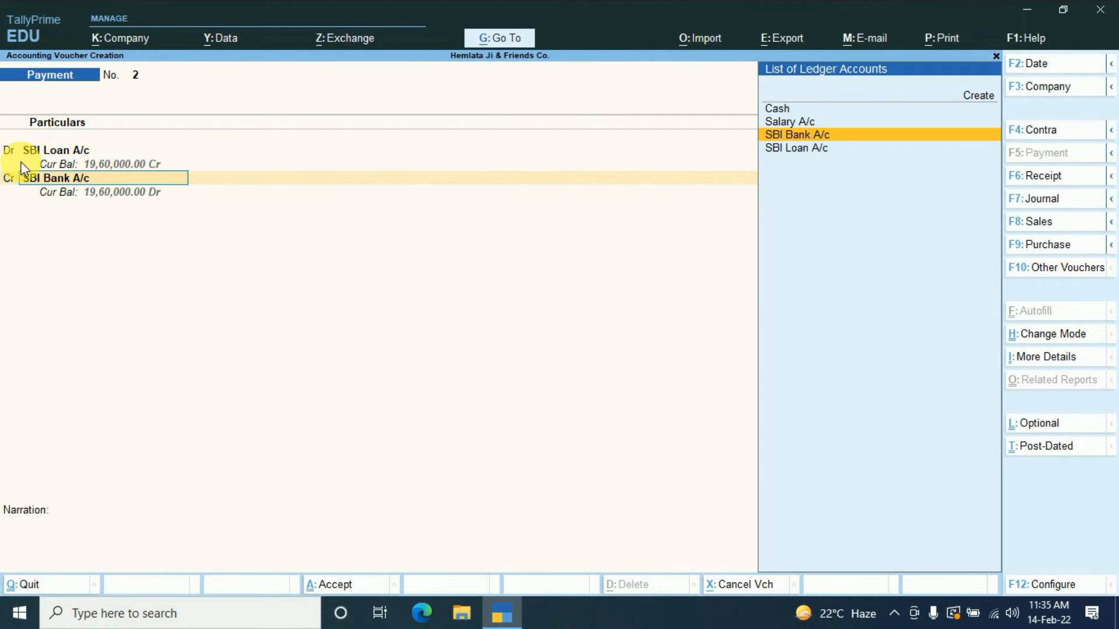
key(Return)
key(Return)
key(Return)
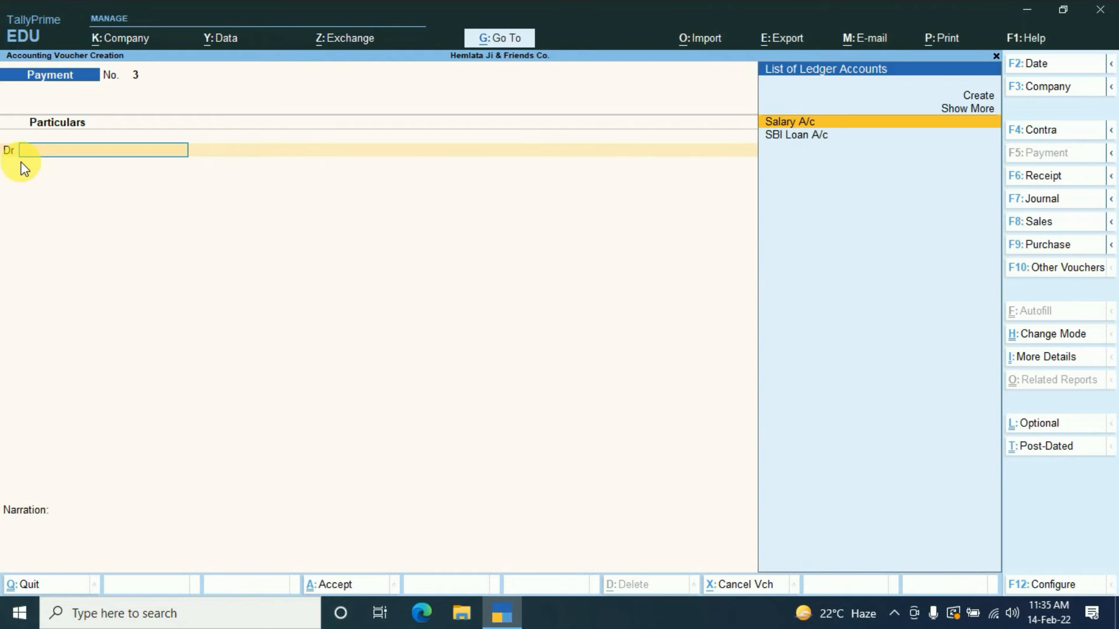
Date the next payment voucher 1-Jul-21 and debit SBI Loan A/c with 20,000.
key(F2)
text(1-)
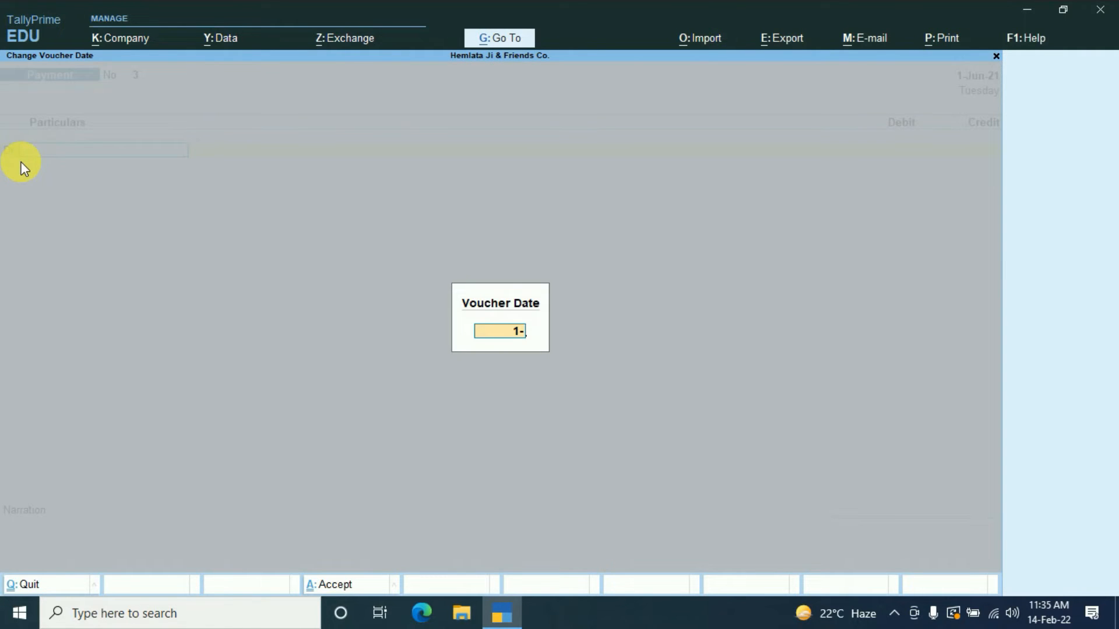
text(7)
key(Return)
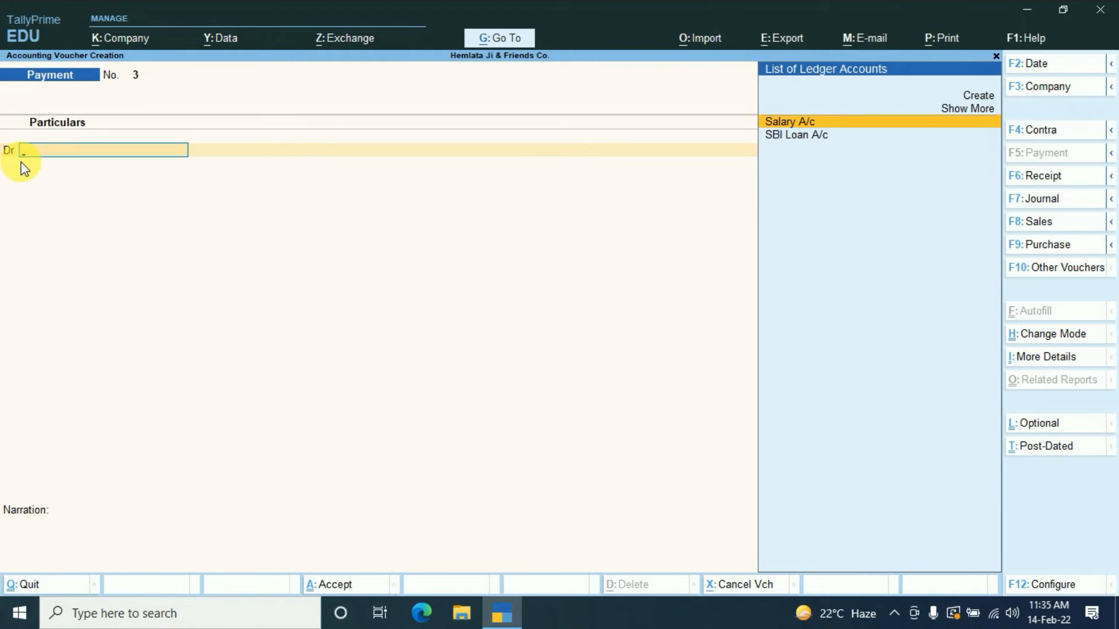
key(Down)
key(Return)
text(200000.00)
key(Return)
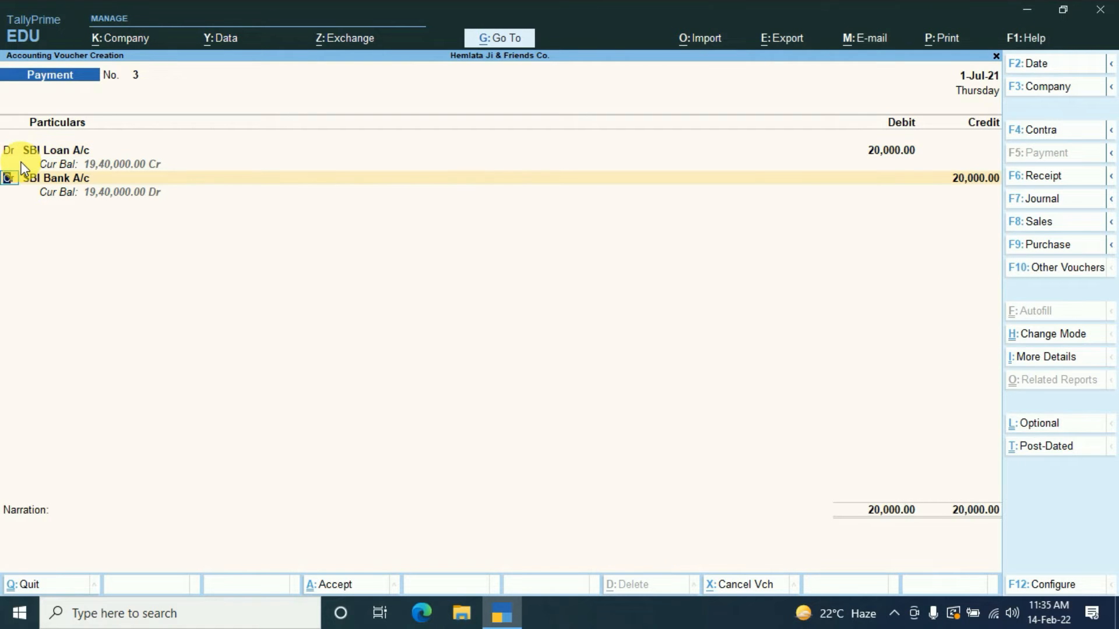
Credit SBI Bank A/c with 20,000, keep the default cheque allocation, save the July loan payment and leave voucher entry.
key(Return)
key(Return)
key(Return)
key(Return)
key(Return)
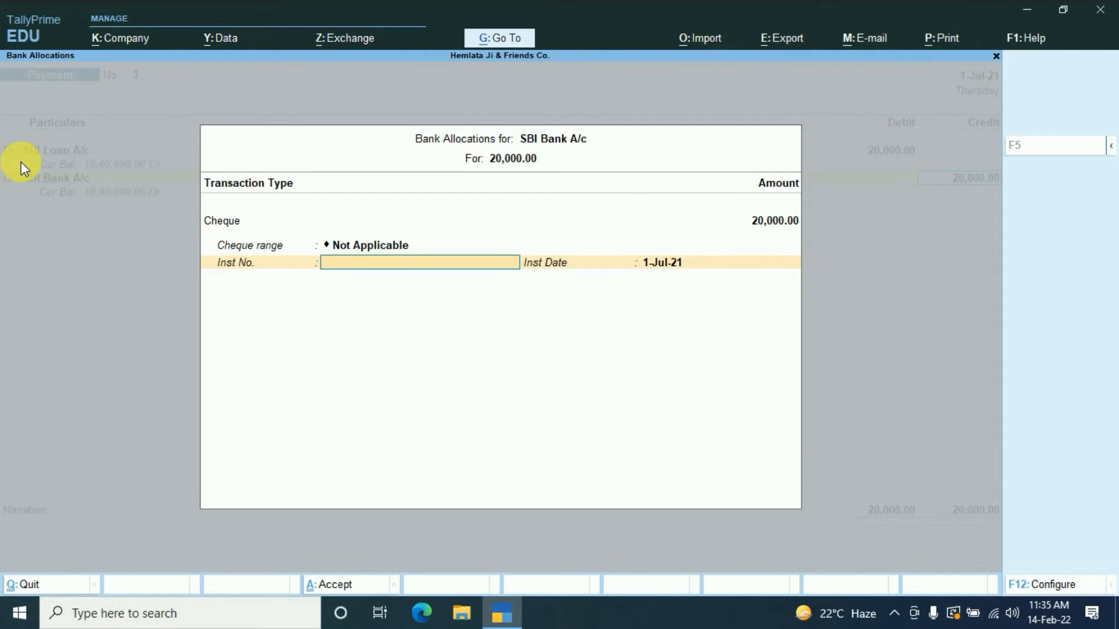
key(Return)
key(Return)
key(Return)
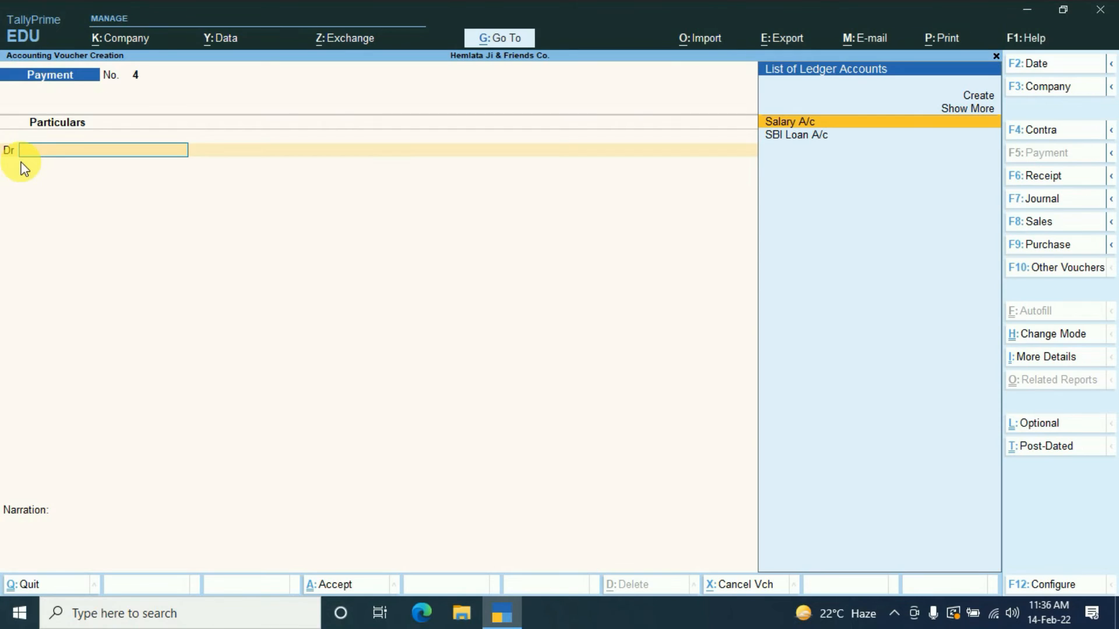
key(Escape)
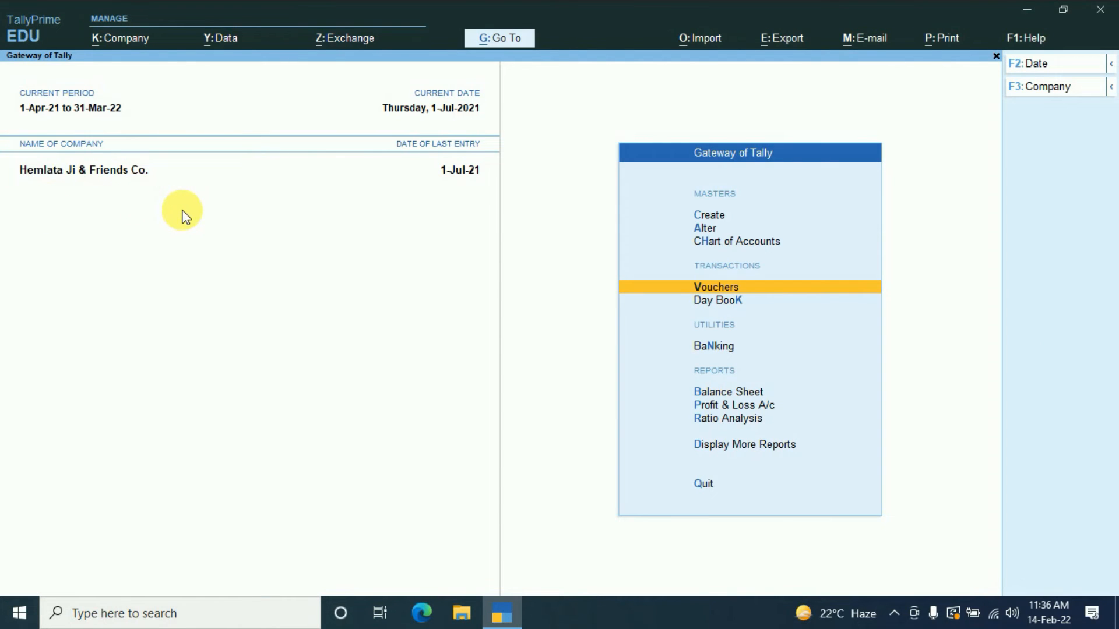
Reselect the company Hemlata Ji & Friends Co. from the list of companies.
key(alt+F3)
key(Return)
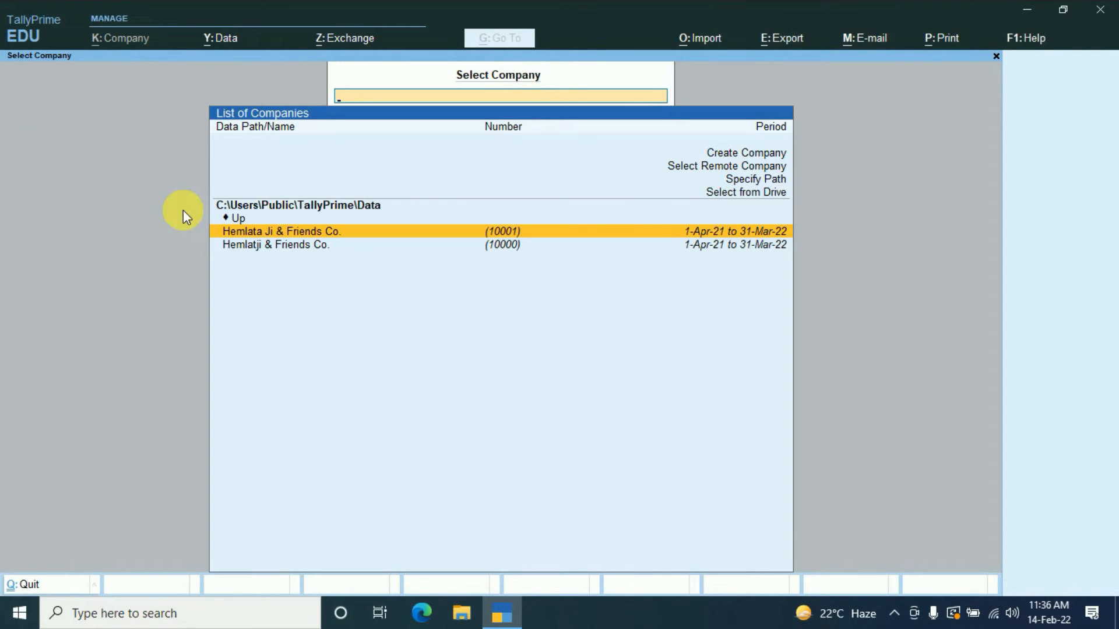
key(Down)
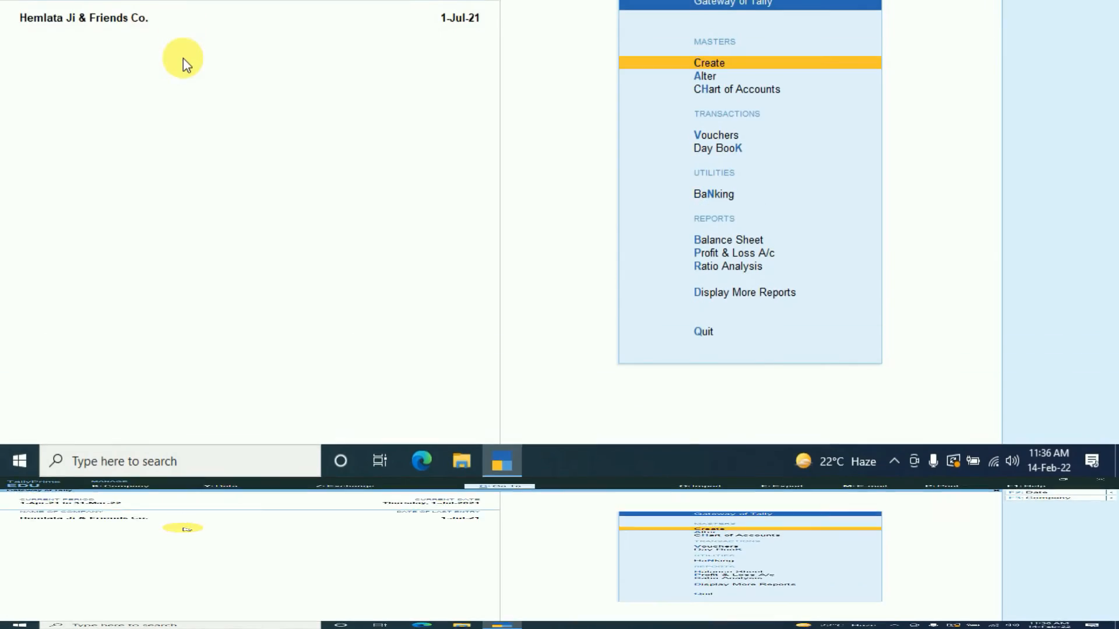
key(v)
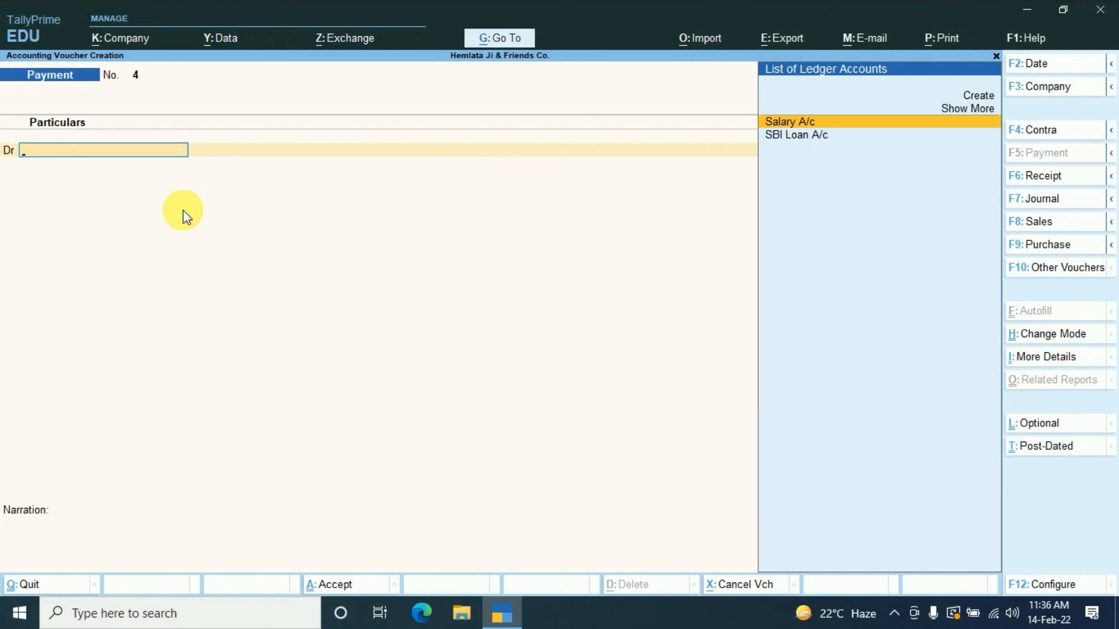
key(Escape)
key(v)
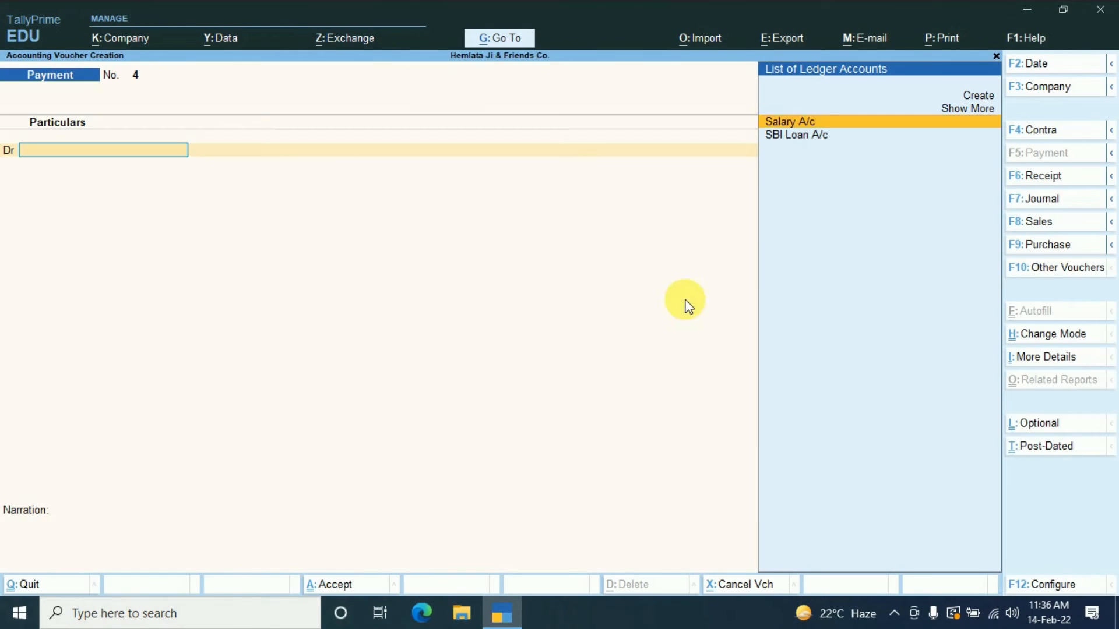
key(F2)
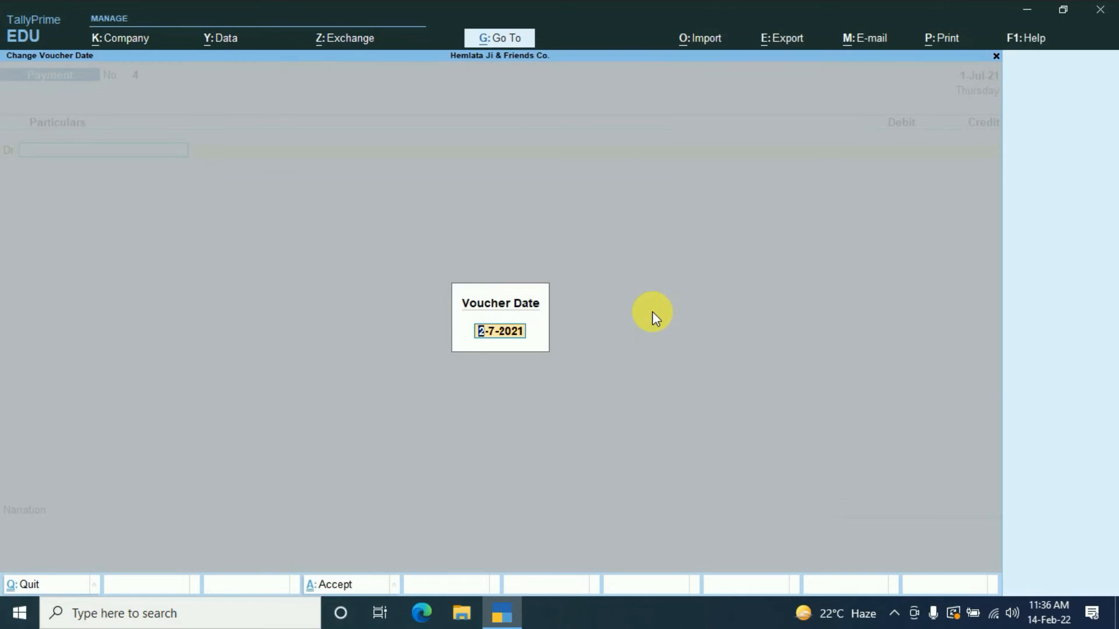
key(BackSpace)
key(Return)
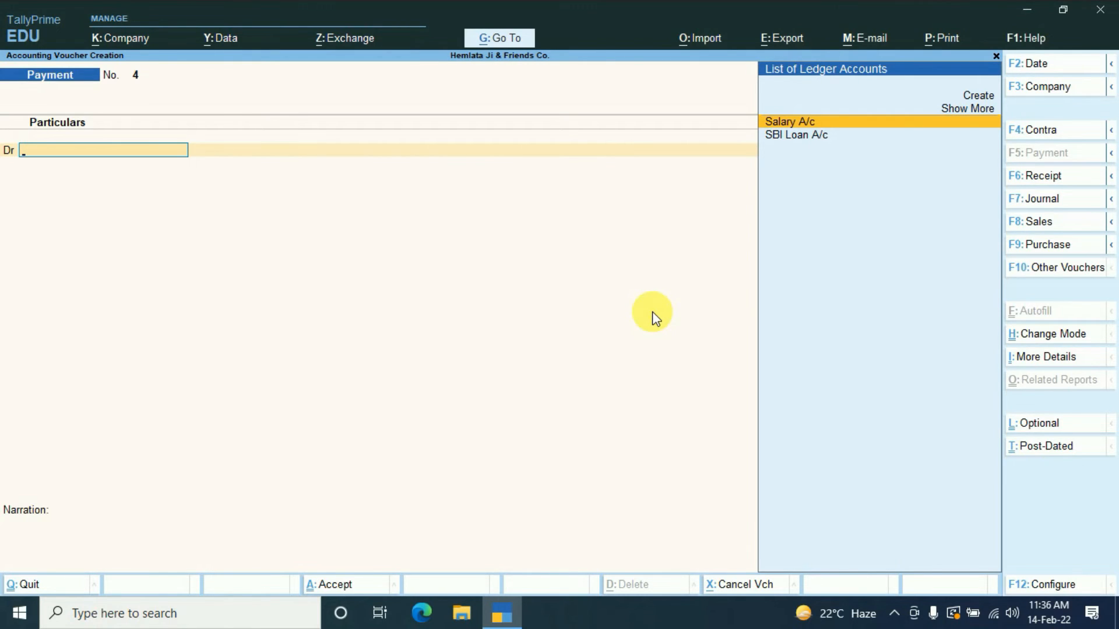
key(Escape)
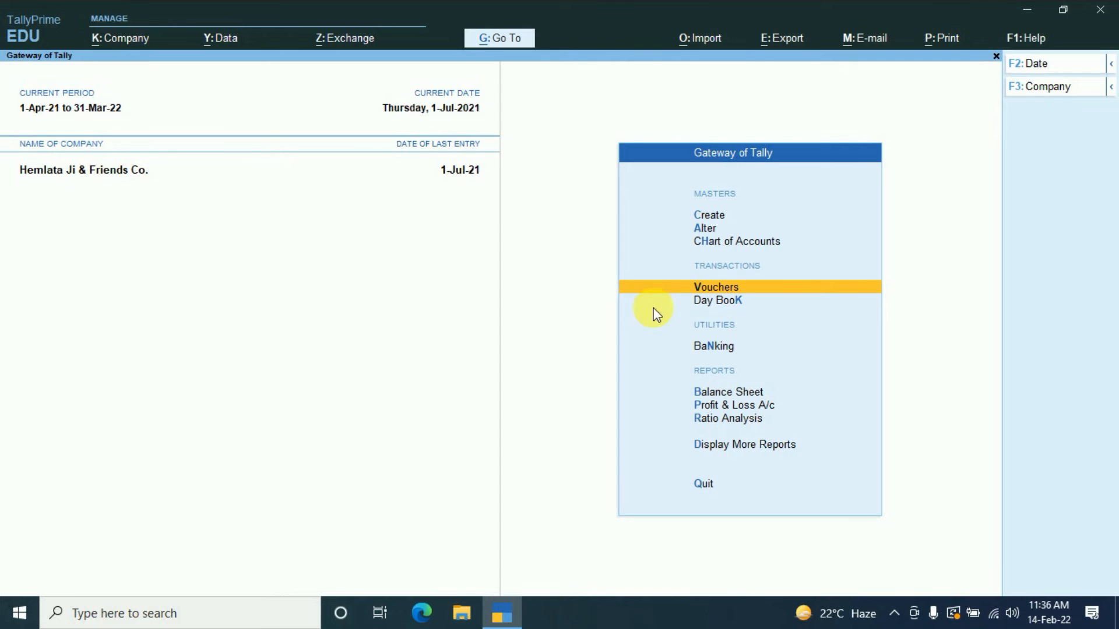
Start a payment voucher dated 1-Apr-21 and debit Salary A/c with 20,000.
key(Return)
key(F2)
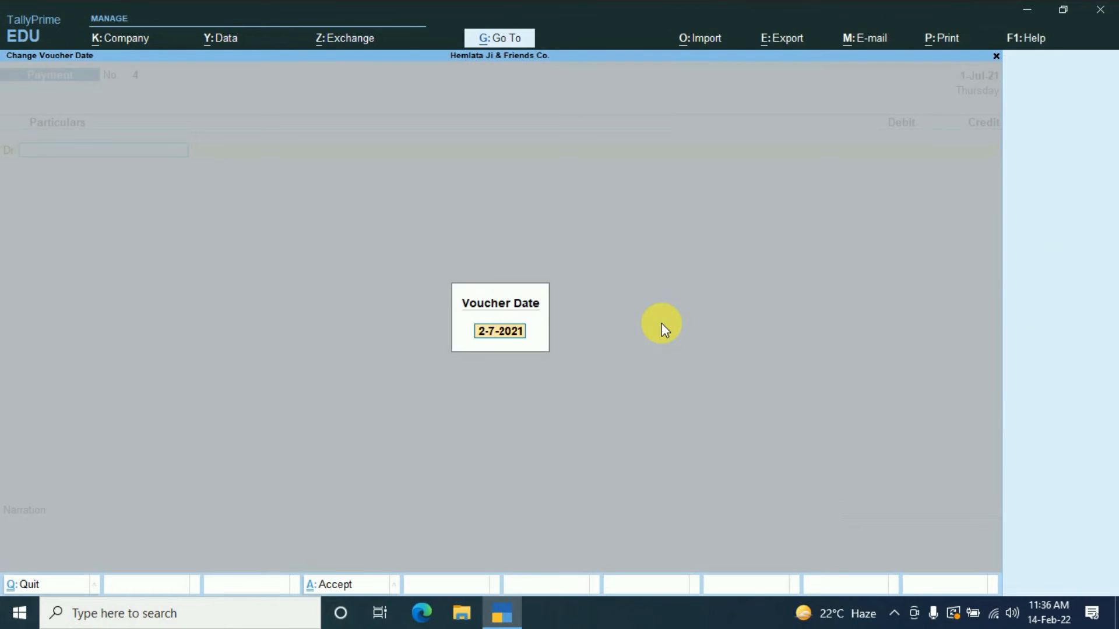
text(1-)
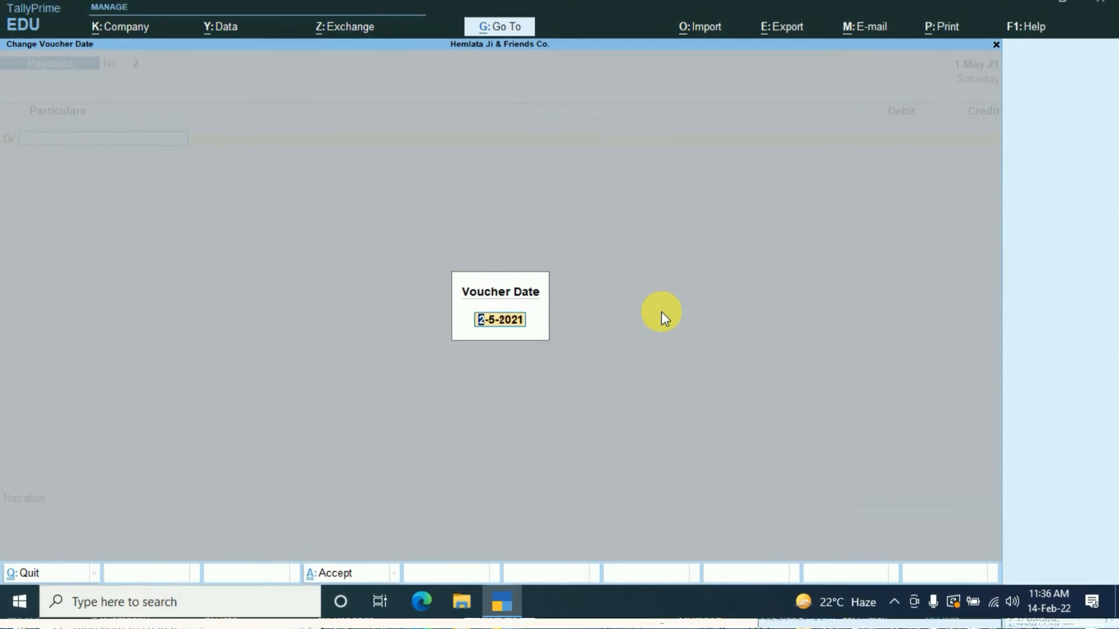
text(1-4)
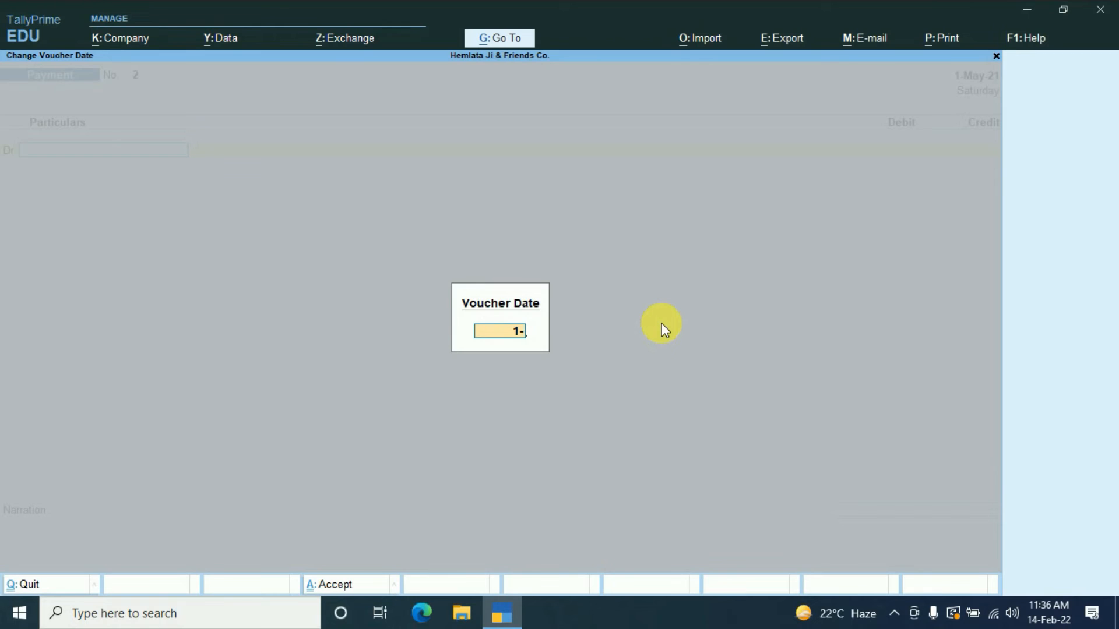
key(Return)
key(Return)
text(20000)
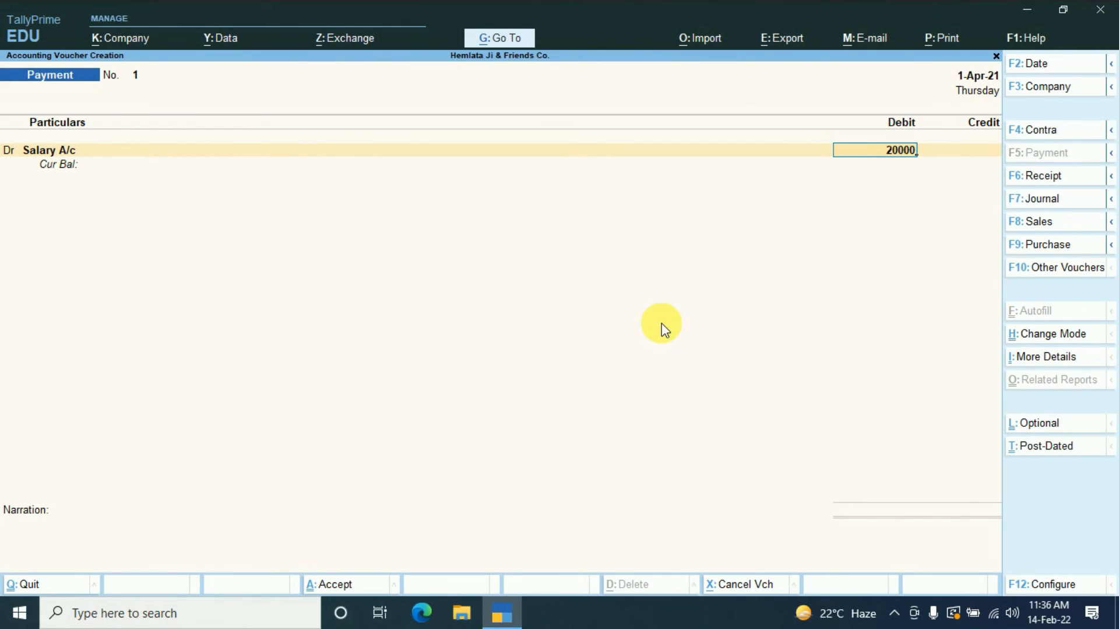
key(Return)
Credit SBI Bank A/c with 20,000, accept the default bank allocation, save the salary payment and leave voucher entry.
text(B)
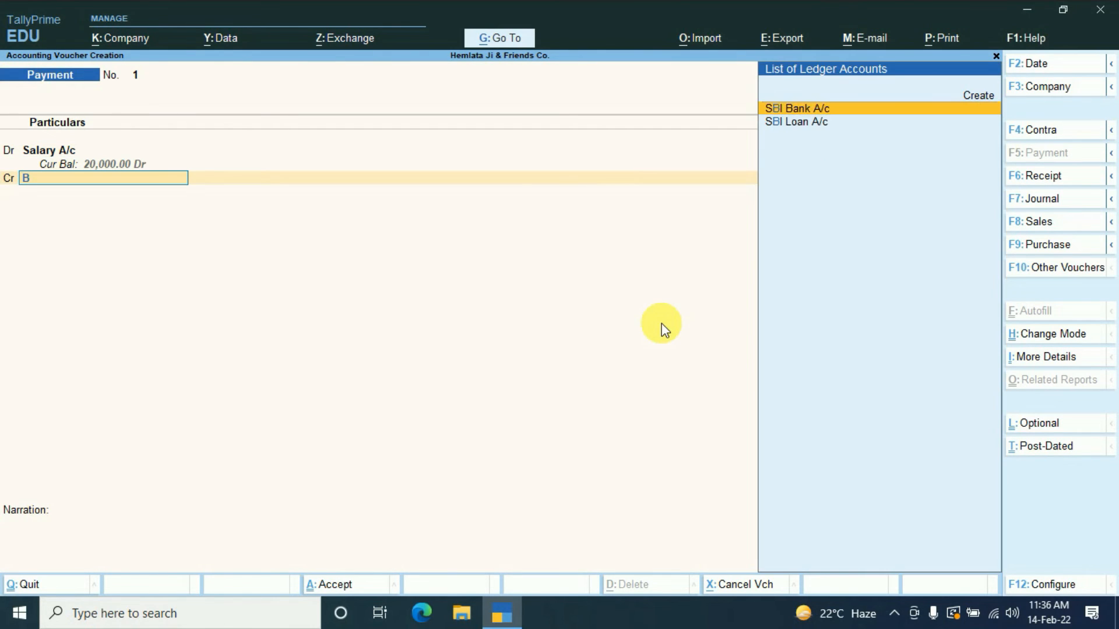
key(Return)
key(Return)
key(Return)
key(Return)
key(Return)
key(Return)
key(Return)
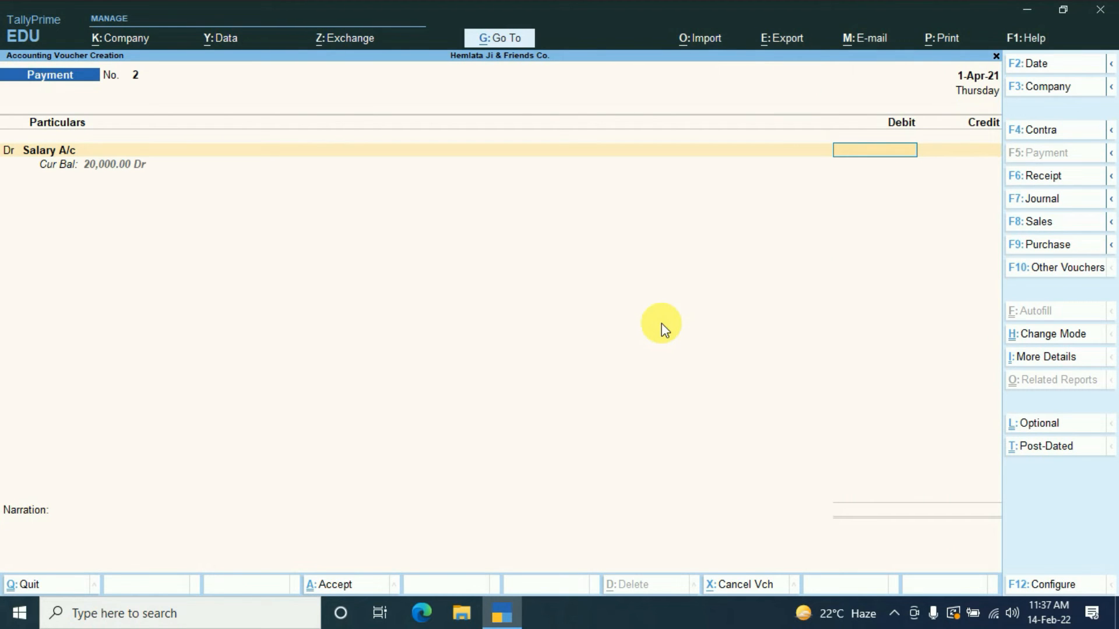
key(Escape)
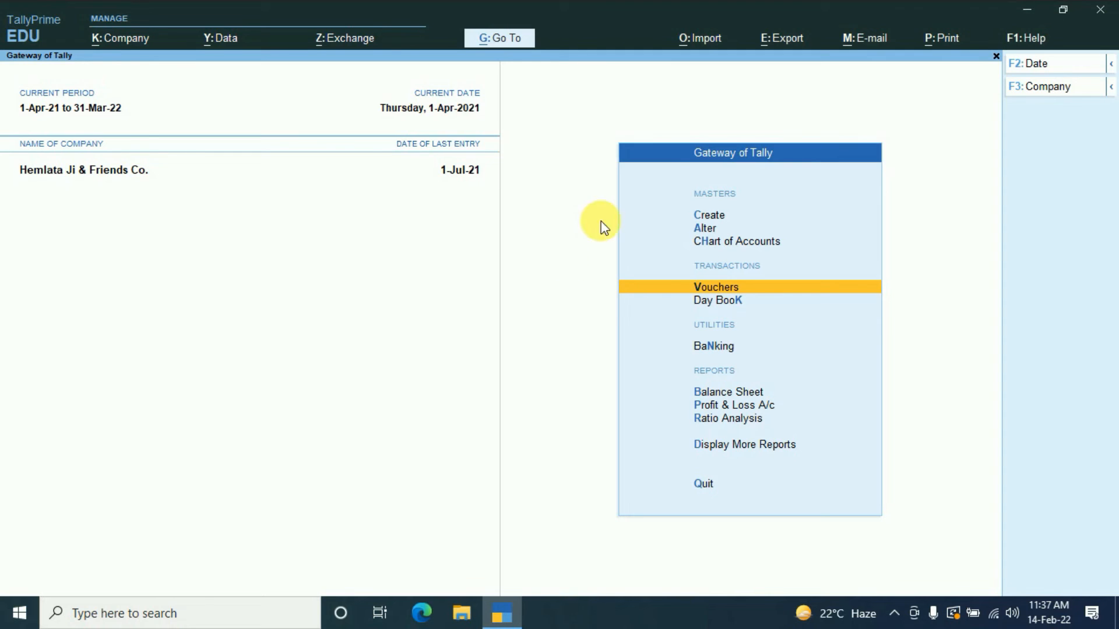
Open the Day Book and set its period from 1-4-2021 to 1-7.
click(722, 445)
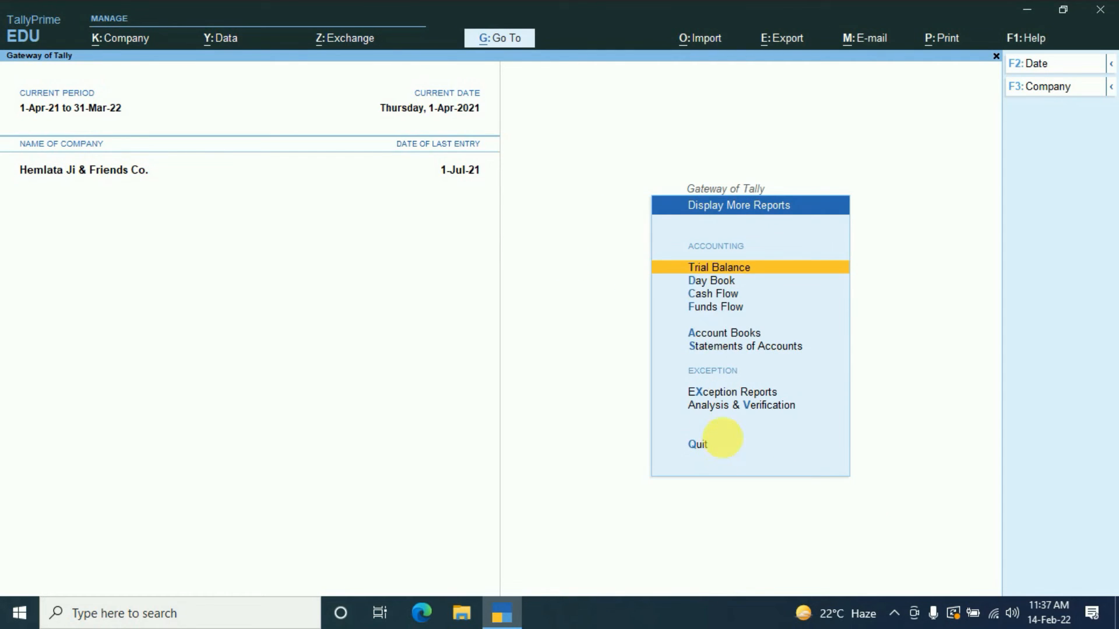
click(709, 282)
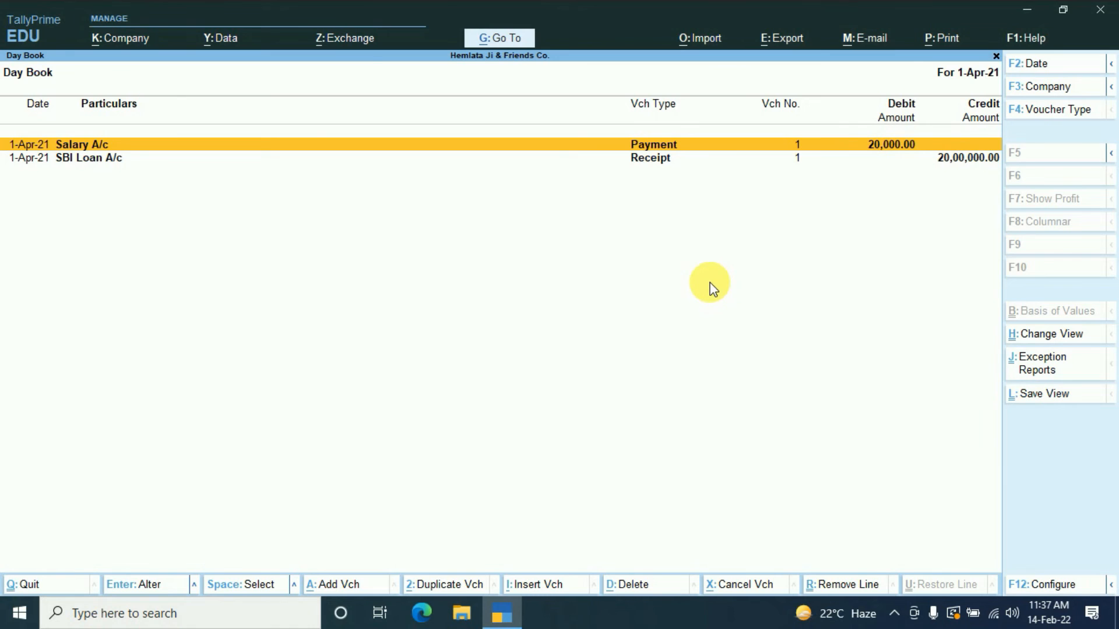
key(alt+F2)
key(Return)
text(1-7)
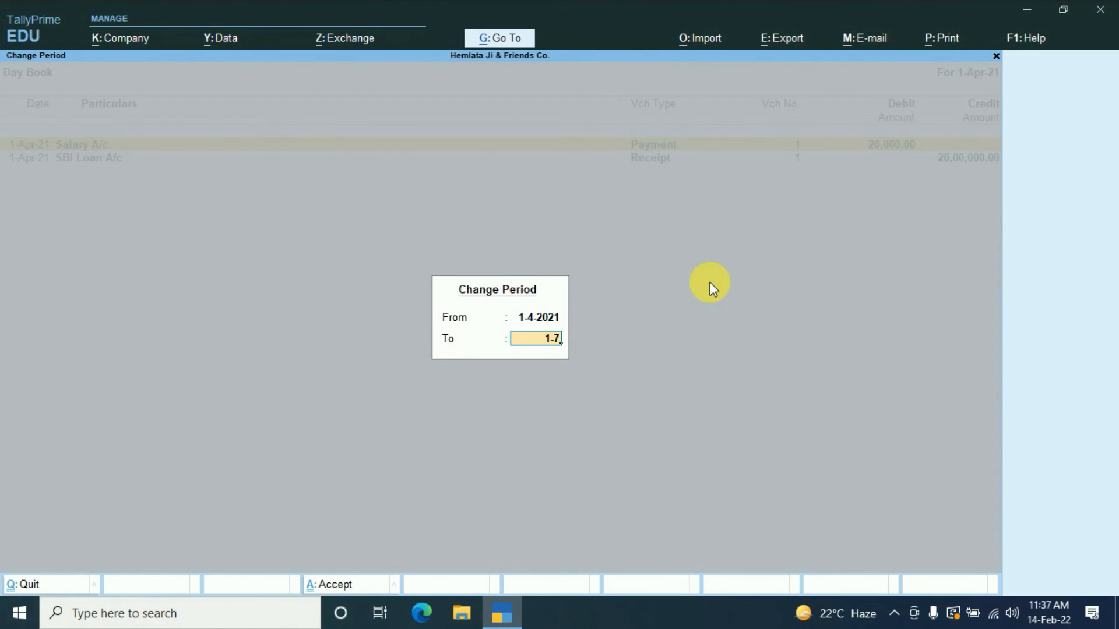
key(Return)
Open the 1-May-21 SBI Loan A/c payment from the Day Book, mark it post-dated and save it.
key(Down)
key(Down)
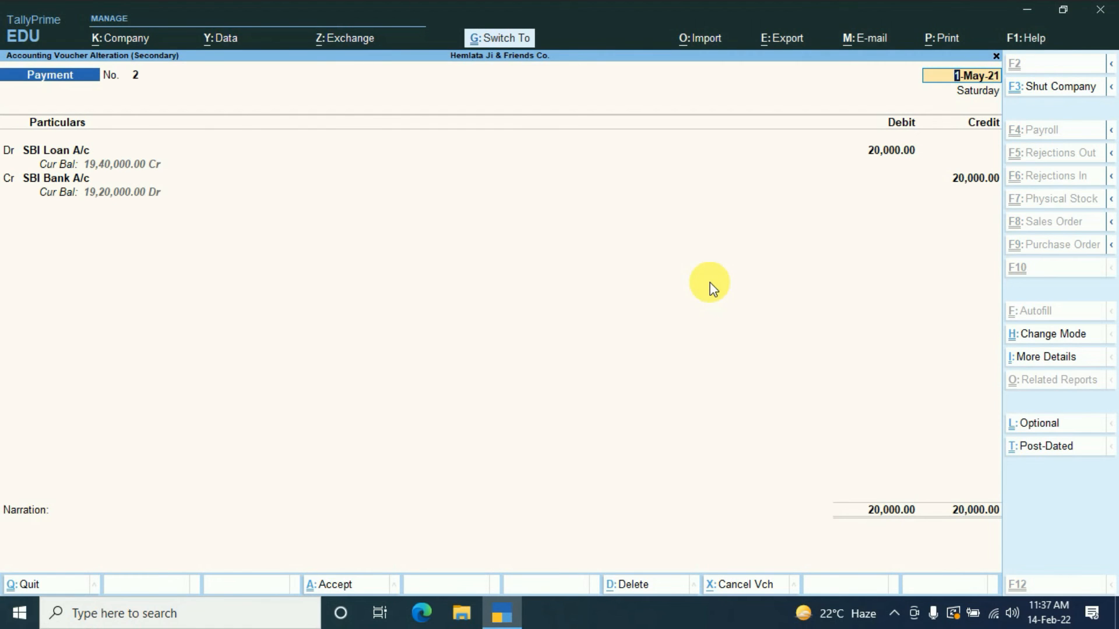
key(ctrl+t)
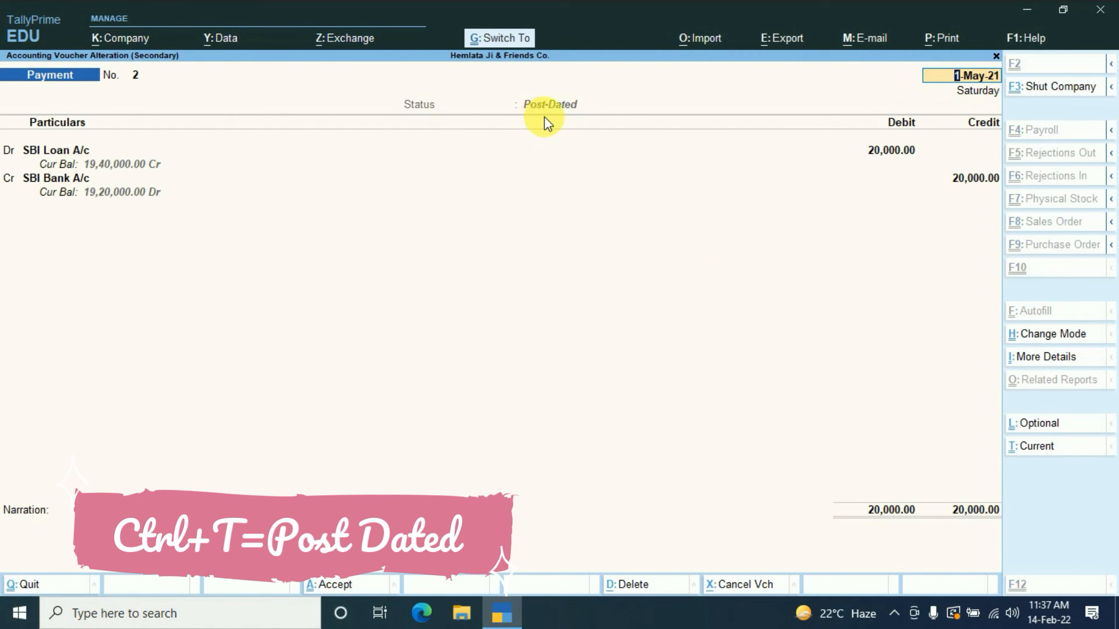
key(ctrl+a)
Open the 1-Jun-21 SBI Loan A/c payment, mark it post-dated and save it.
key(Down)
key(Return)
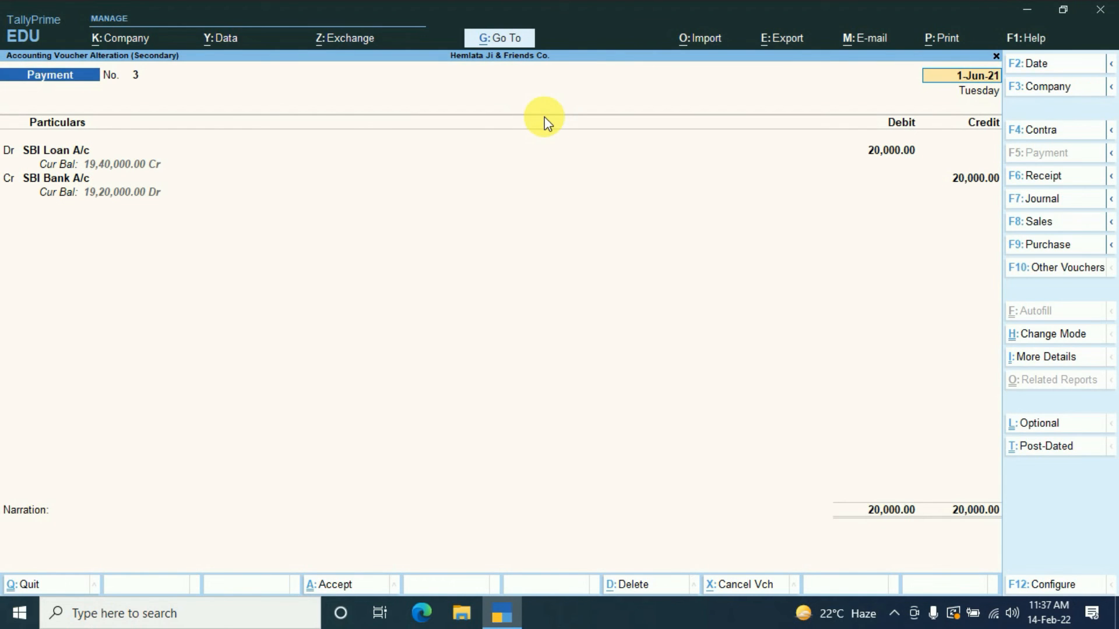
key(ctrl+t)
key(ctrl+a)
Mark the 1-Jul-21 SBI Loan A/c payment post-dated, save it and return to the Gateway of Tally.
key(Down)
key(Return)
key(ctrl+t)
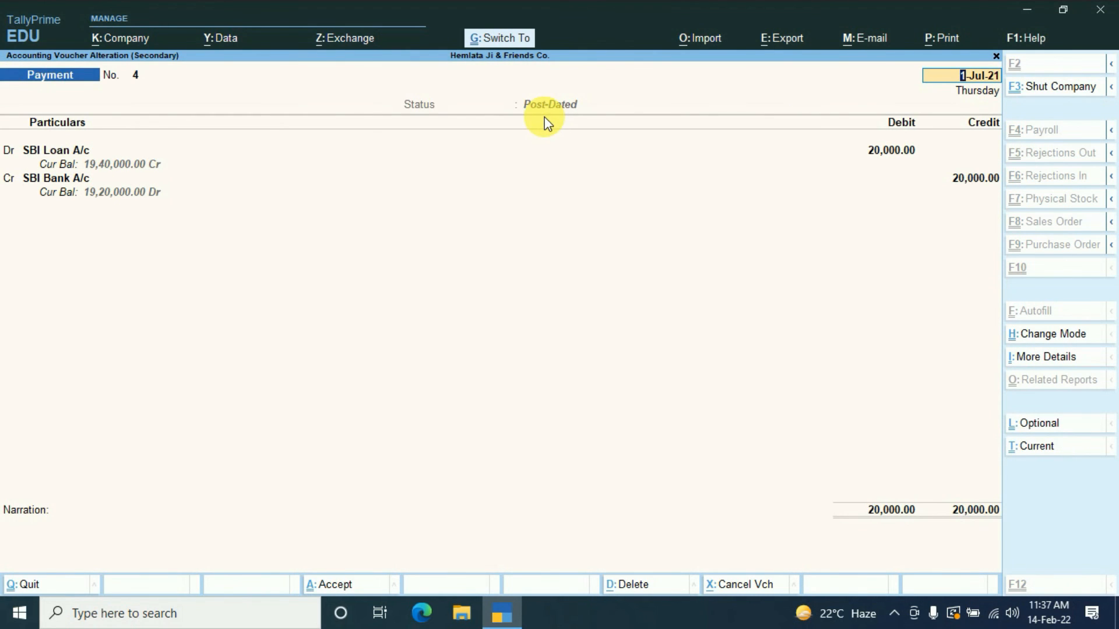
key(ctrl+a)
key(Escape)
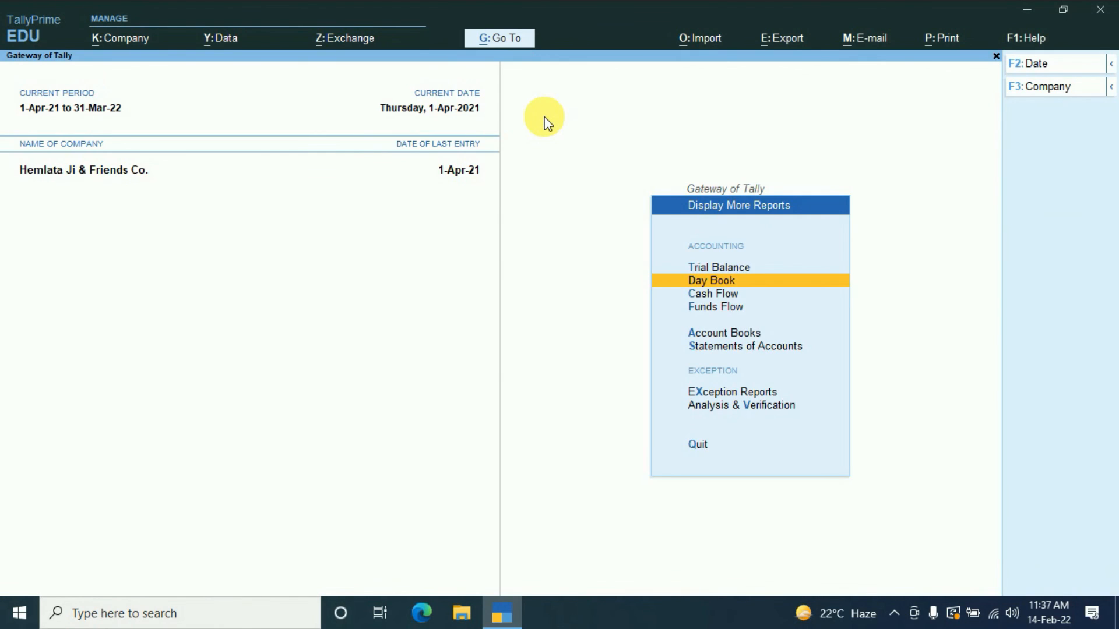
key(Escape)
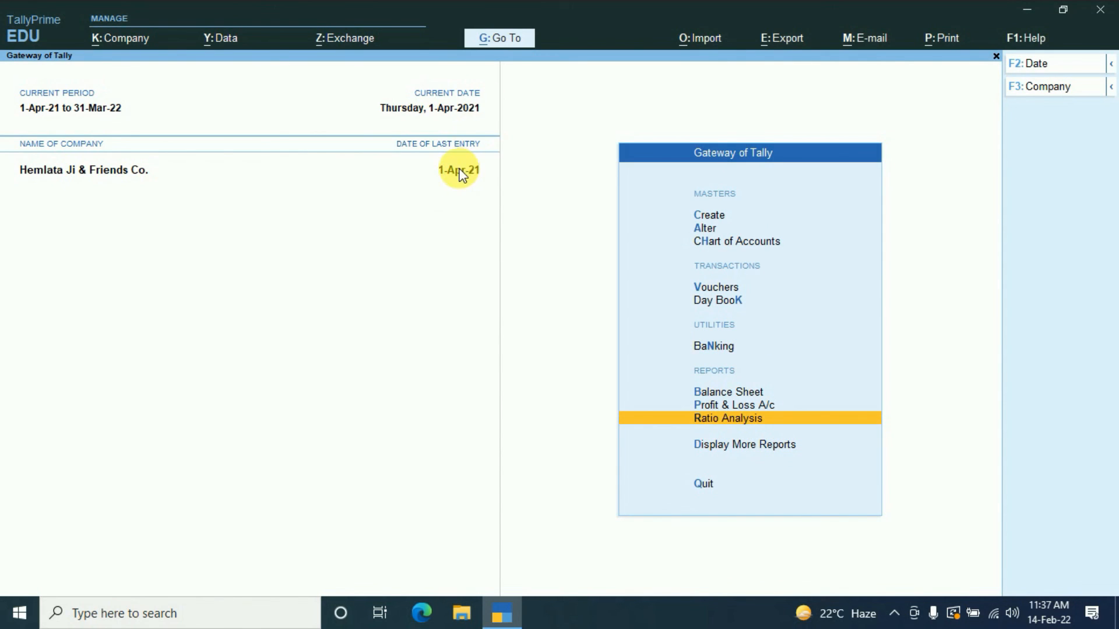